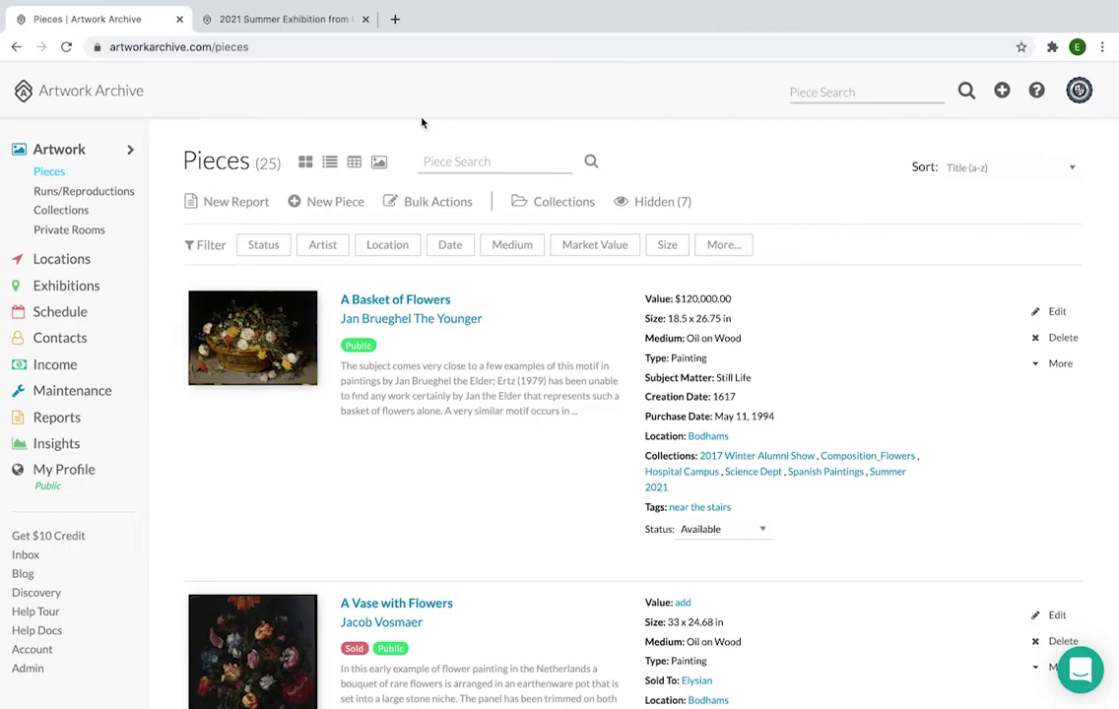
# - Open the Exhibitions list from the sidebar to see the two published exhibitions
pyautogui.click(102, 285)
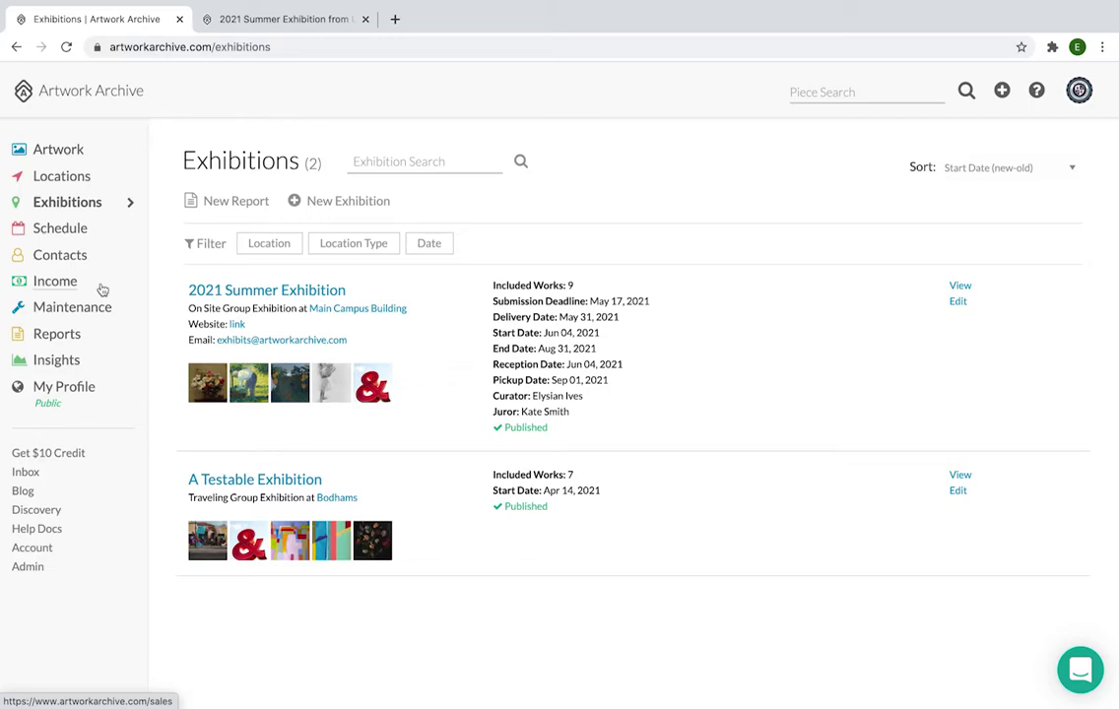
# - Bring up the 2021 Summer Exhibition public page and page through its slideshow to the exhibit example 1 video
pyautogui.click(306, 24)
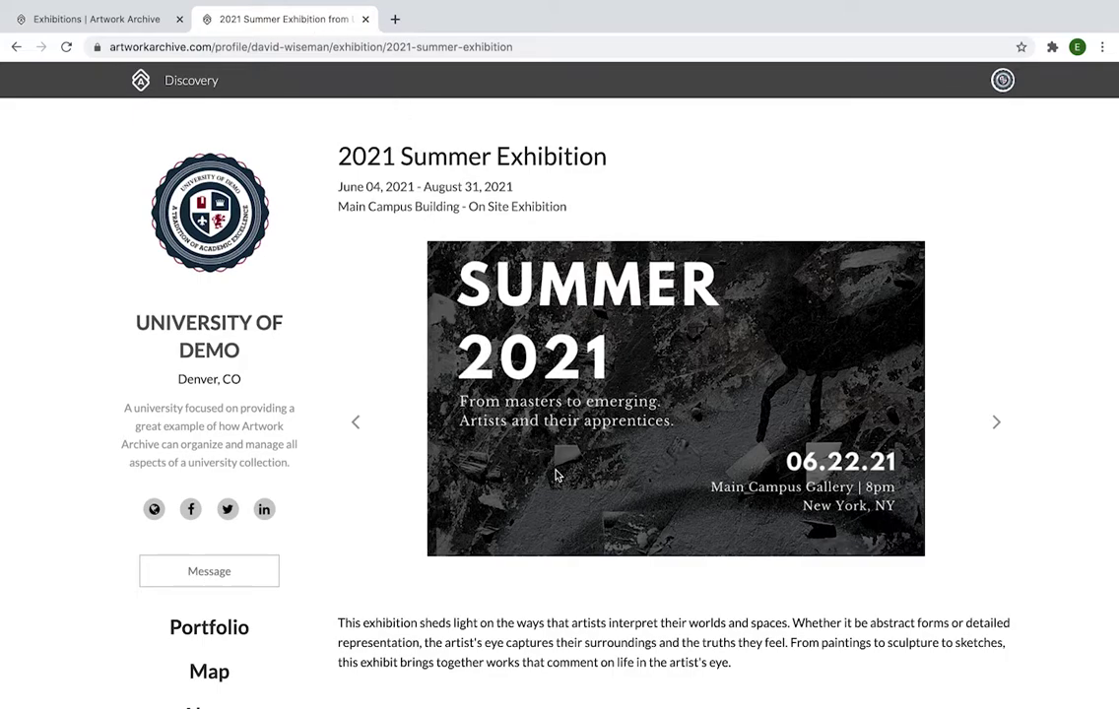
pyautogui.scroll(-2, 554, 476)
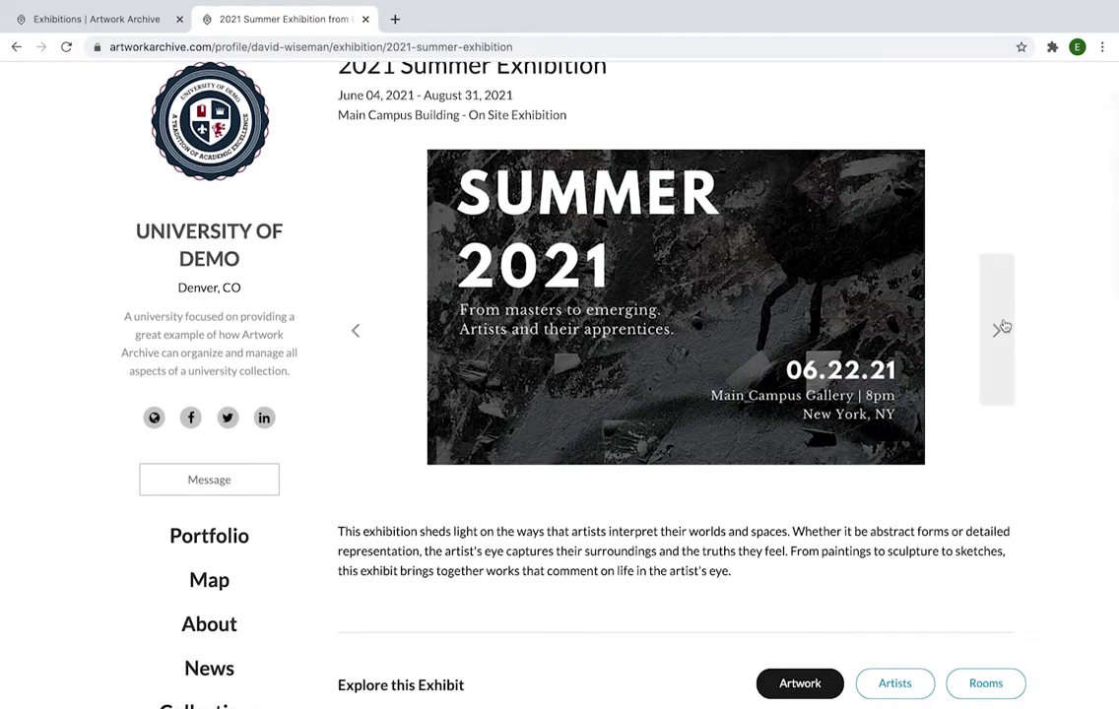
pyautogui.click(999, 328)
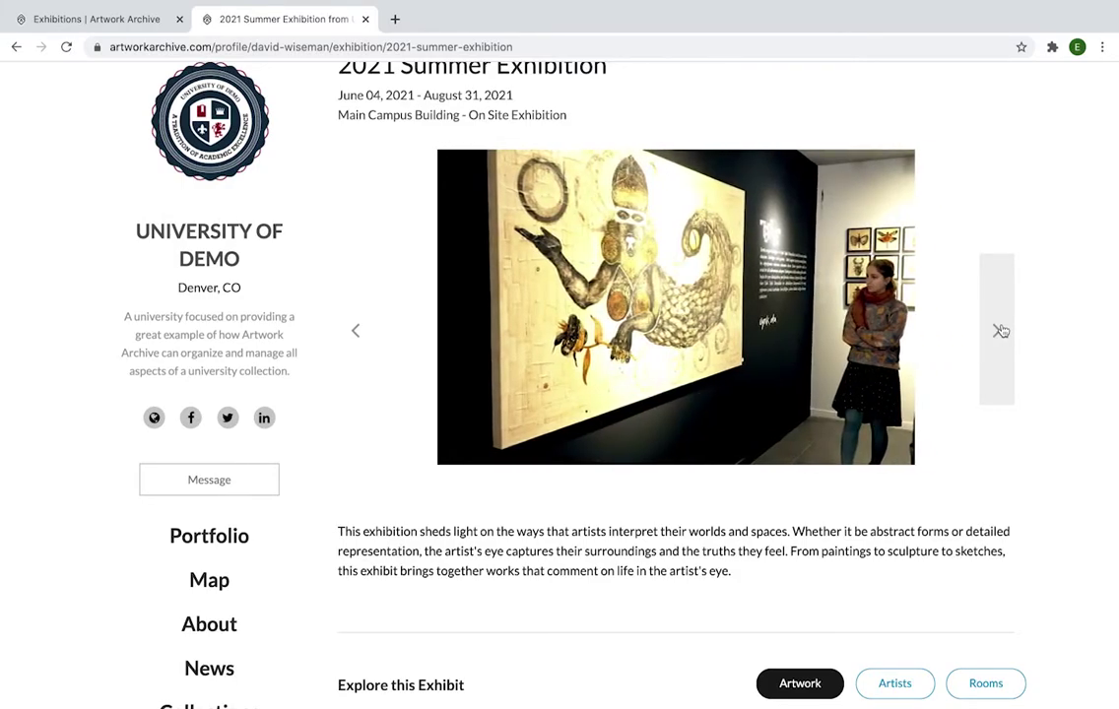
pyautogui.click(1000, 331)
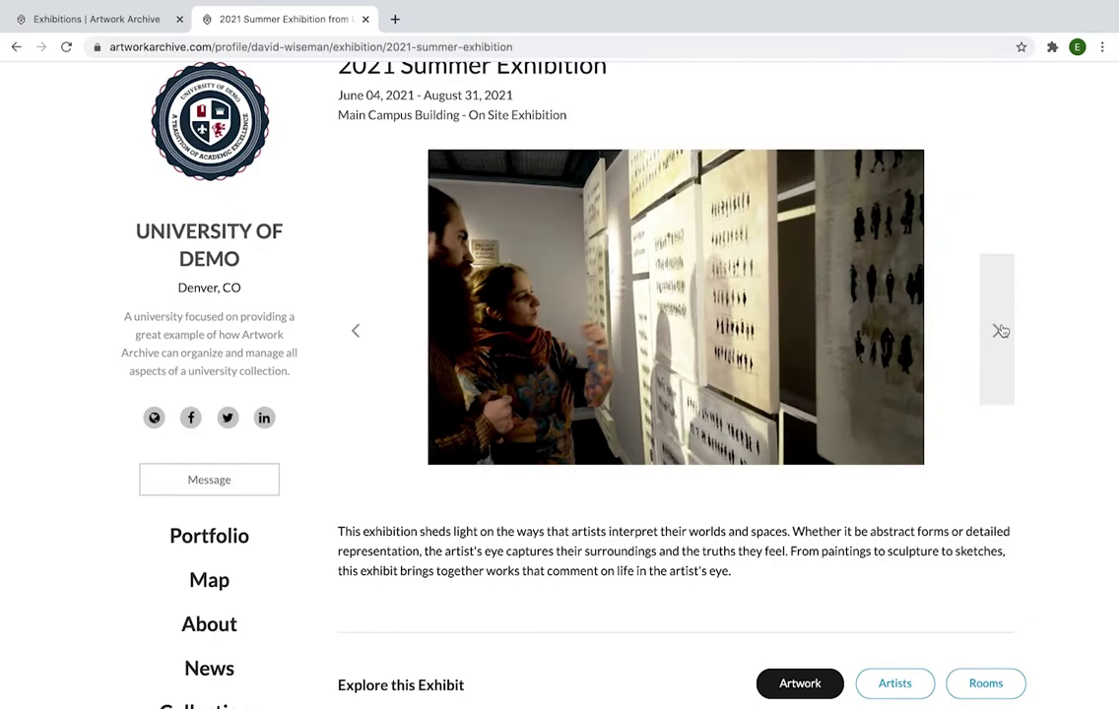
pyautogui.click(999, 331)
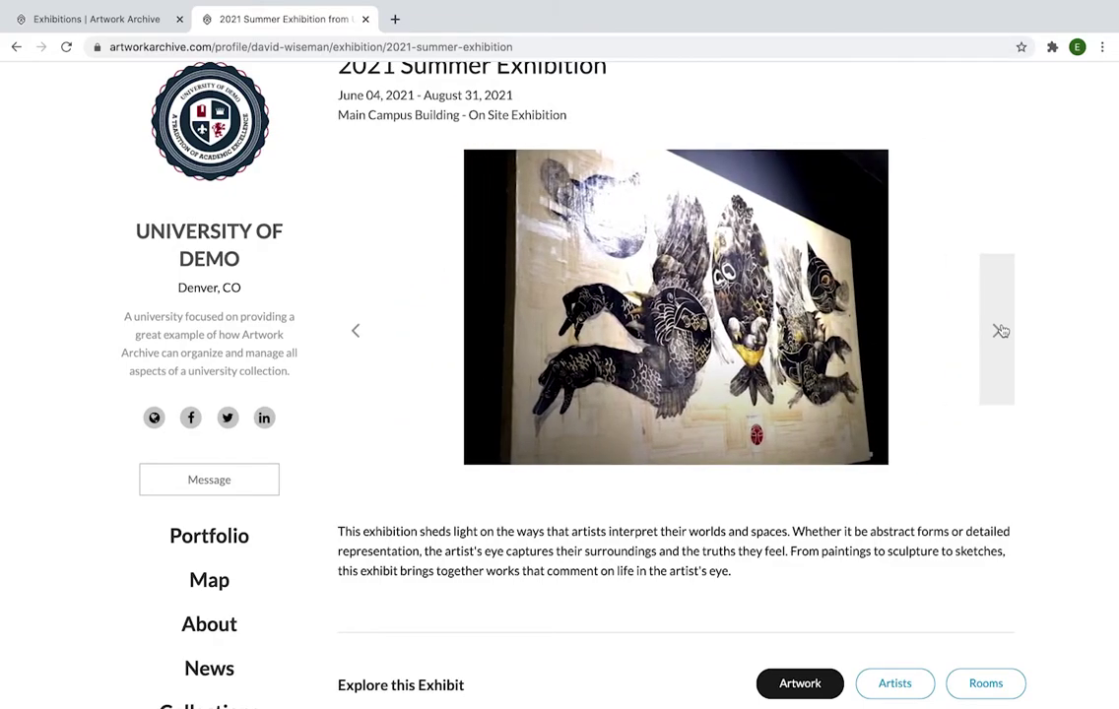
pyautogui.click(1000, 331)
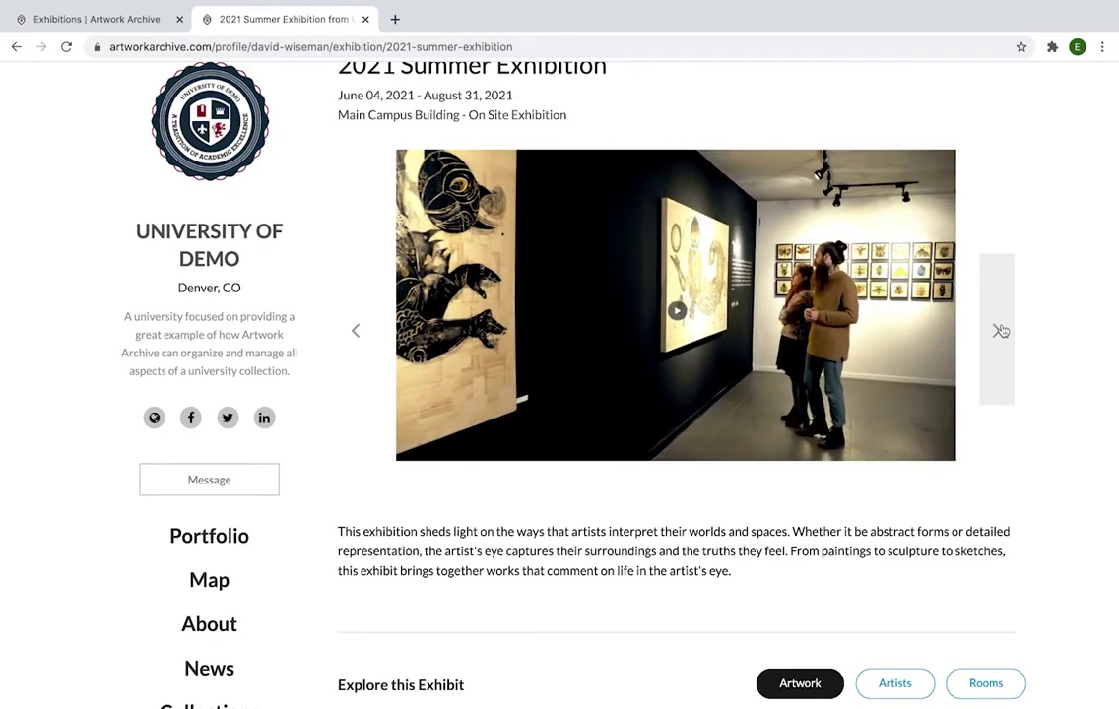
pyautogui.click(1000, 331)
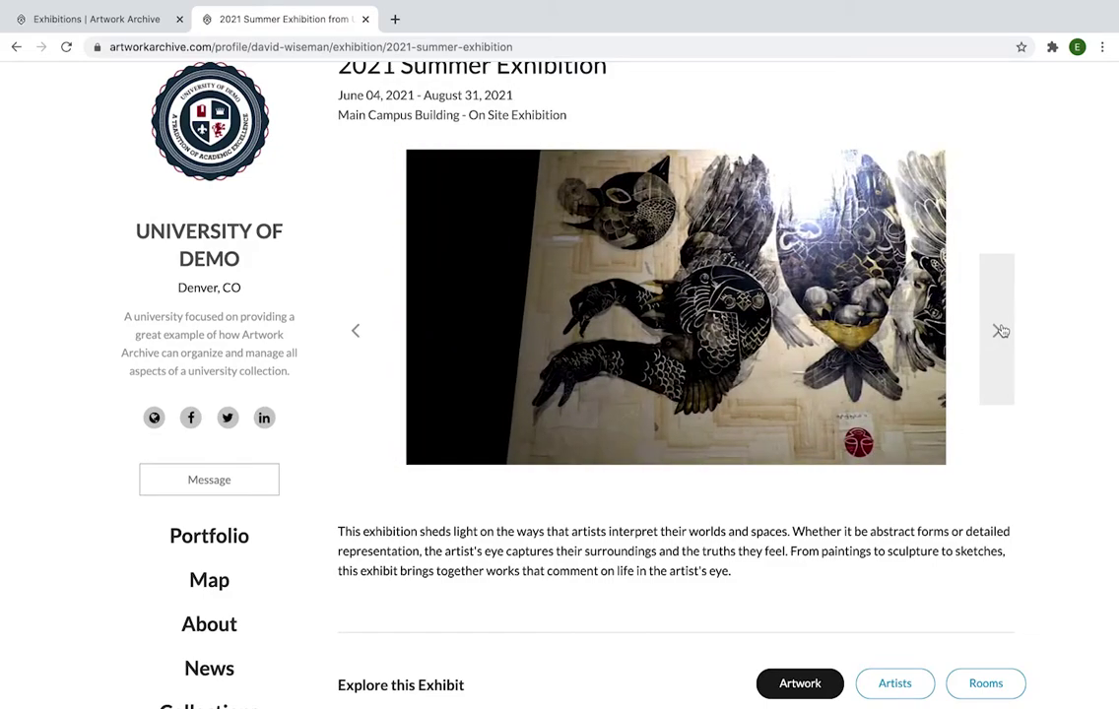
pyautogui.click(999, 331)
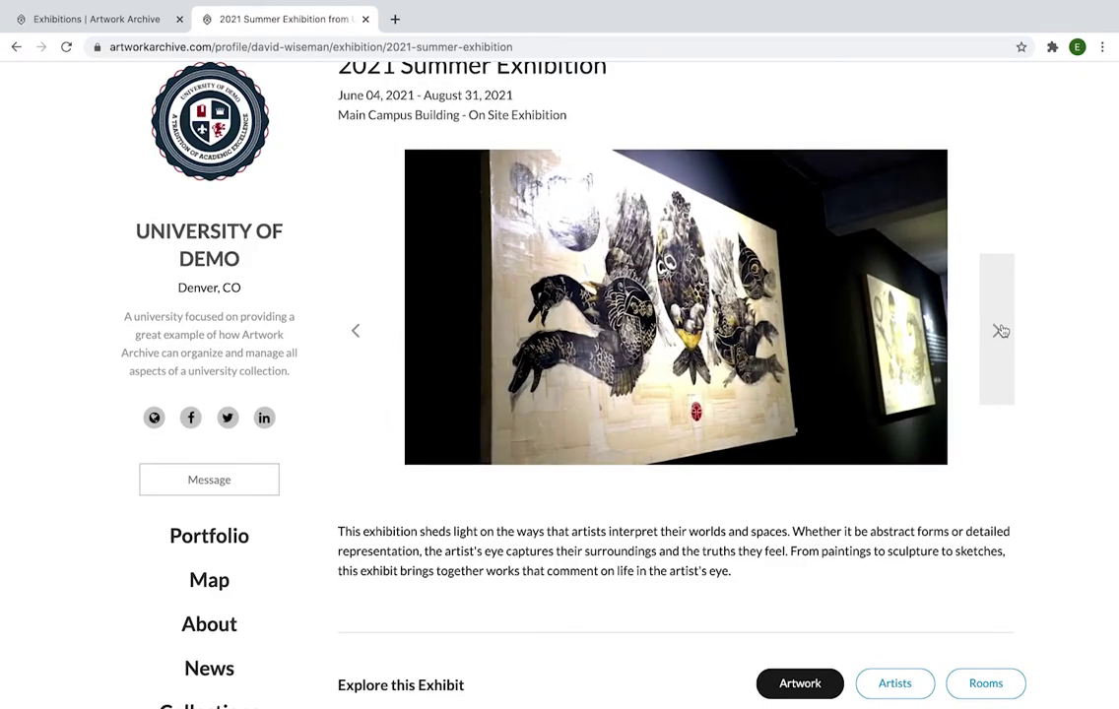
pyautogui.click(999, 330)
pyautogui.click(999, 331)
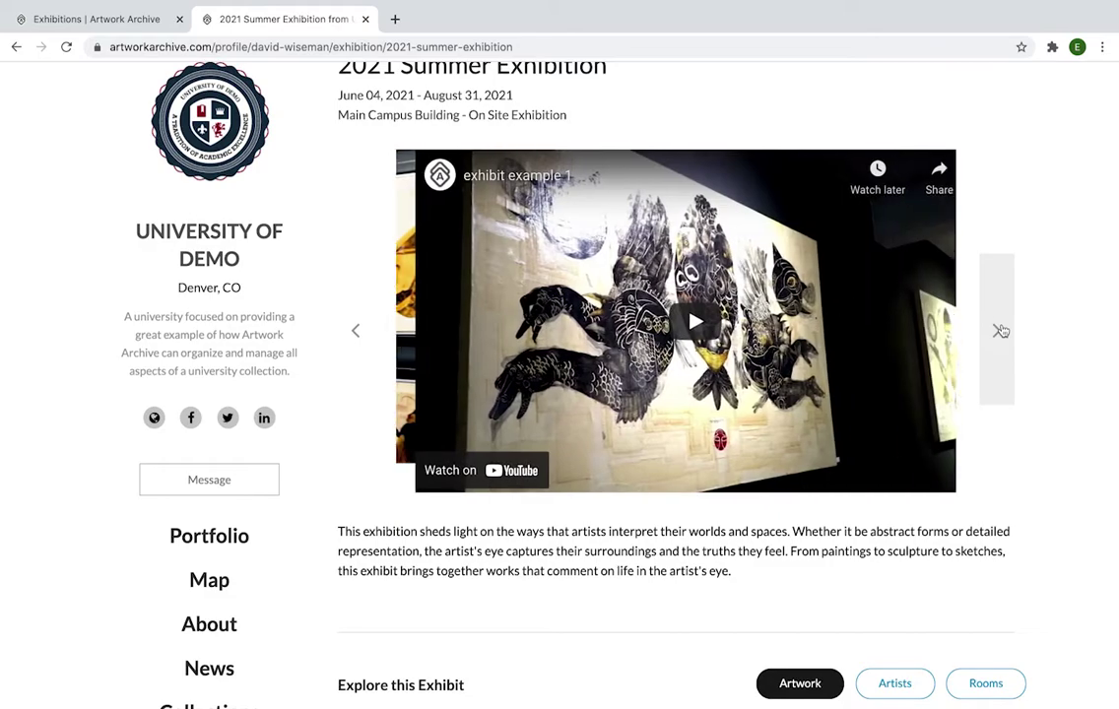
# - Scroll to Explore this Exhibit and view the works grouped by artist, then by room
pyautogui.scroll(-1, 999, 331)
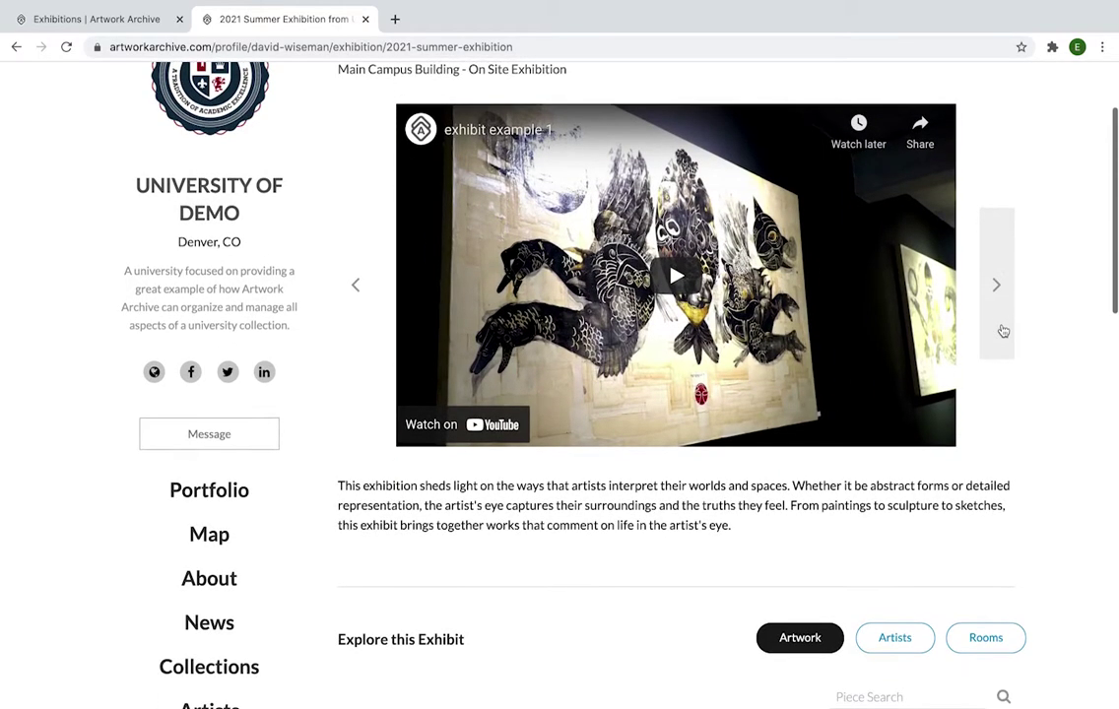
pyautogui.scroll(-6, 997, 293)
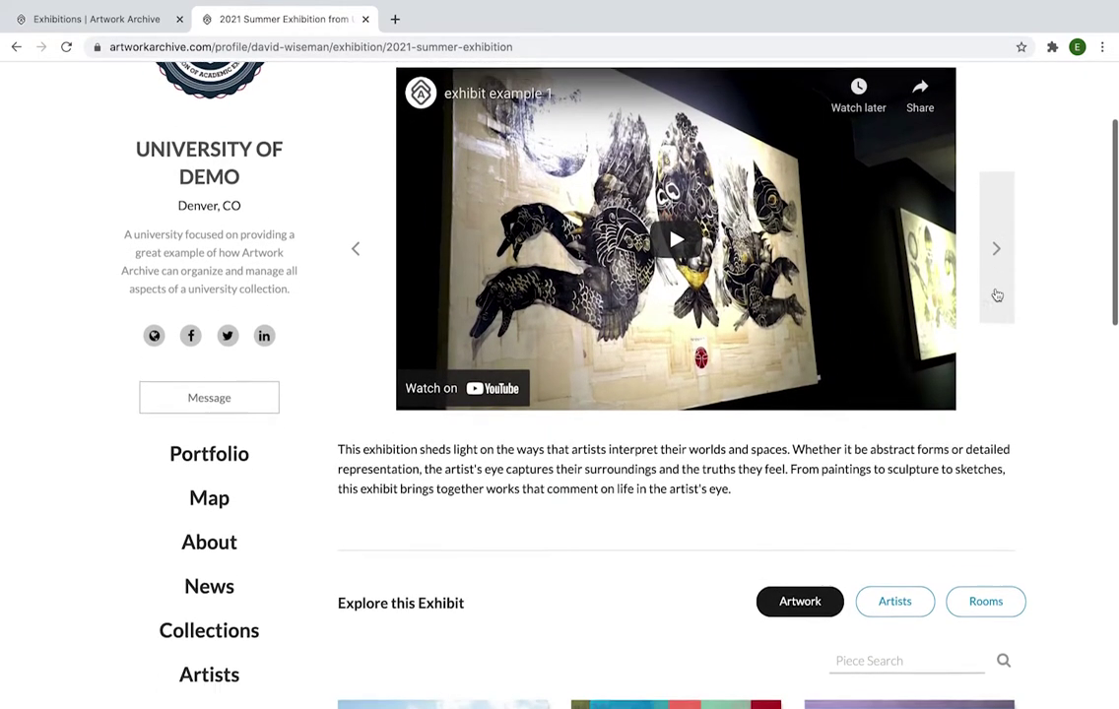
pyautogui.scroll(-1, 995, 293)
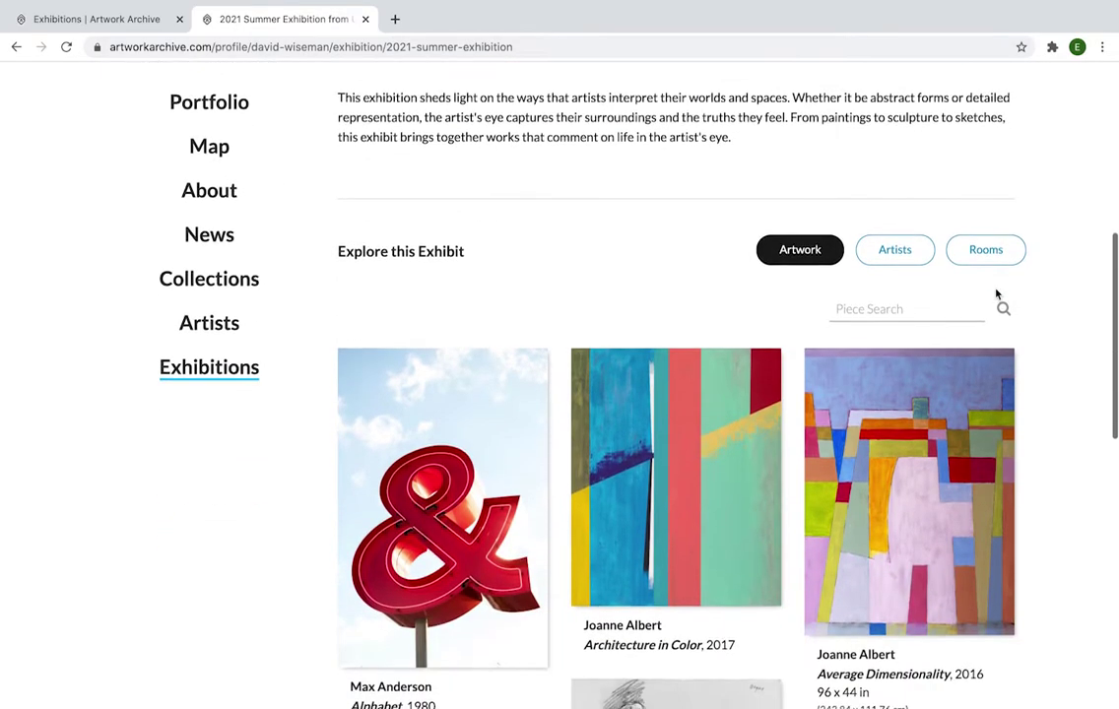
pyautogui.click(903, 264)
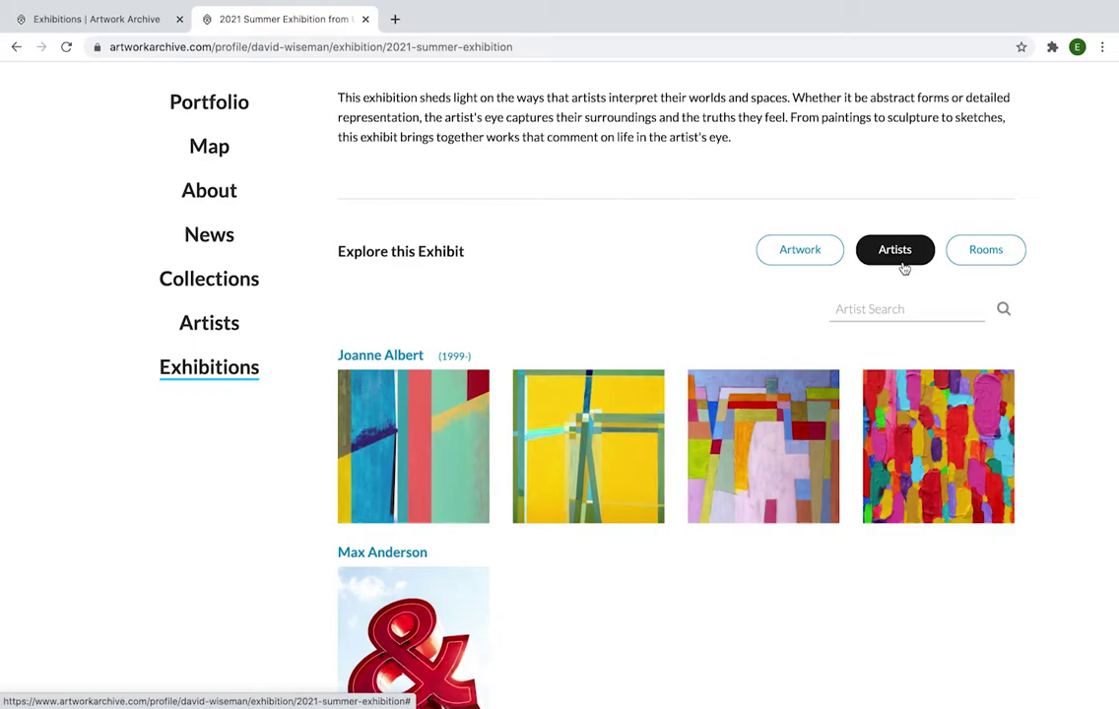
pyautogui.click(990, 256)
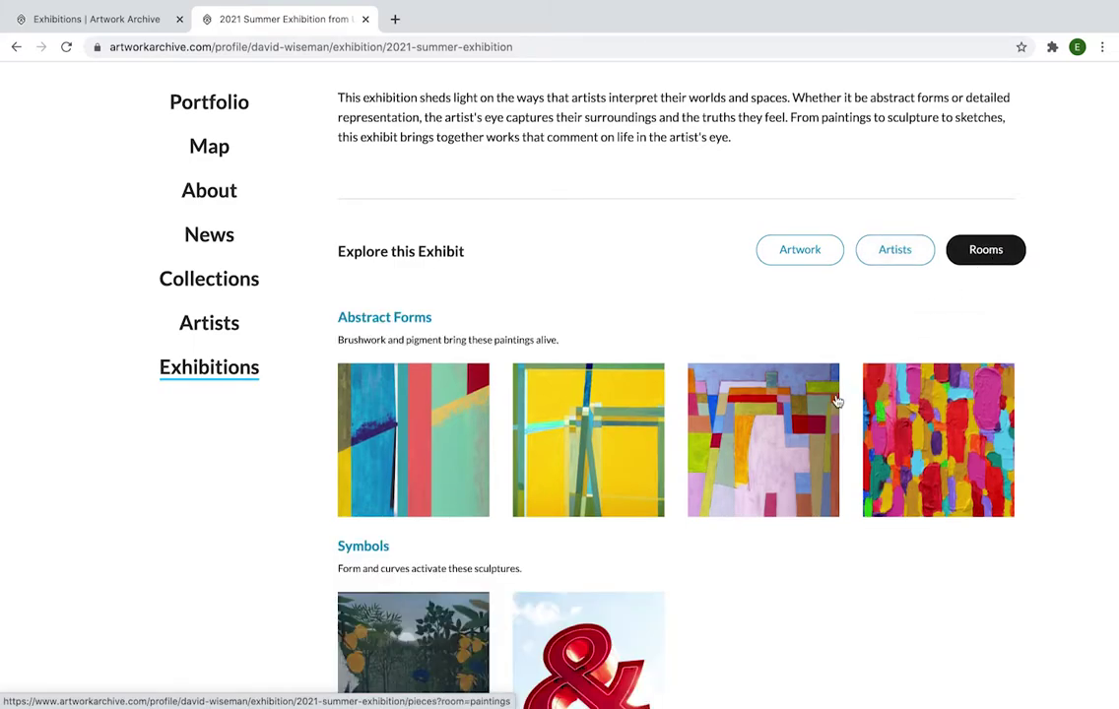
# - Advance the slideshow to the second exhibit video, then cycle back to the first
pyautogui.scroll(-2, 836, 401)
pyautogui.scroll(2, 836, 400)
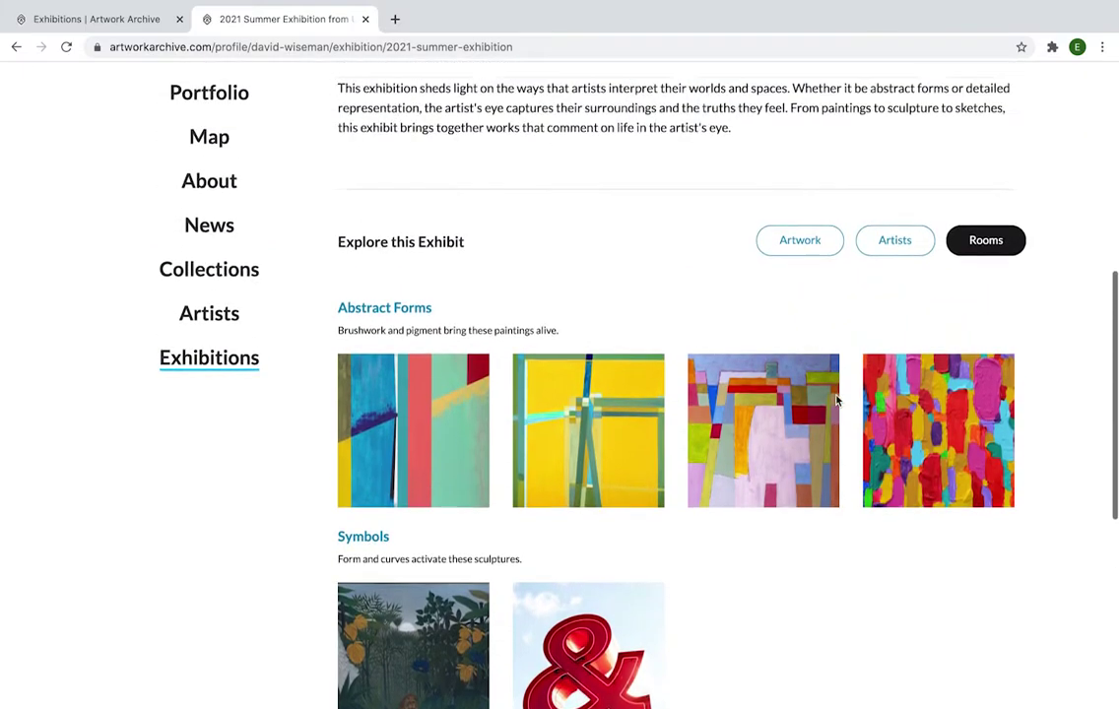
pyautogui.scroll(5, 836, 401)
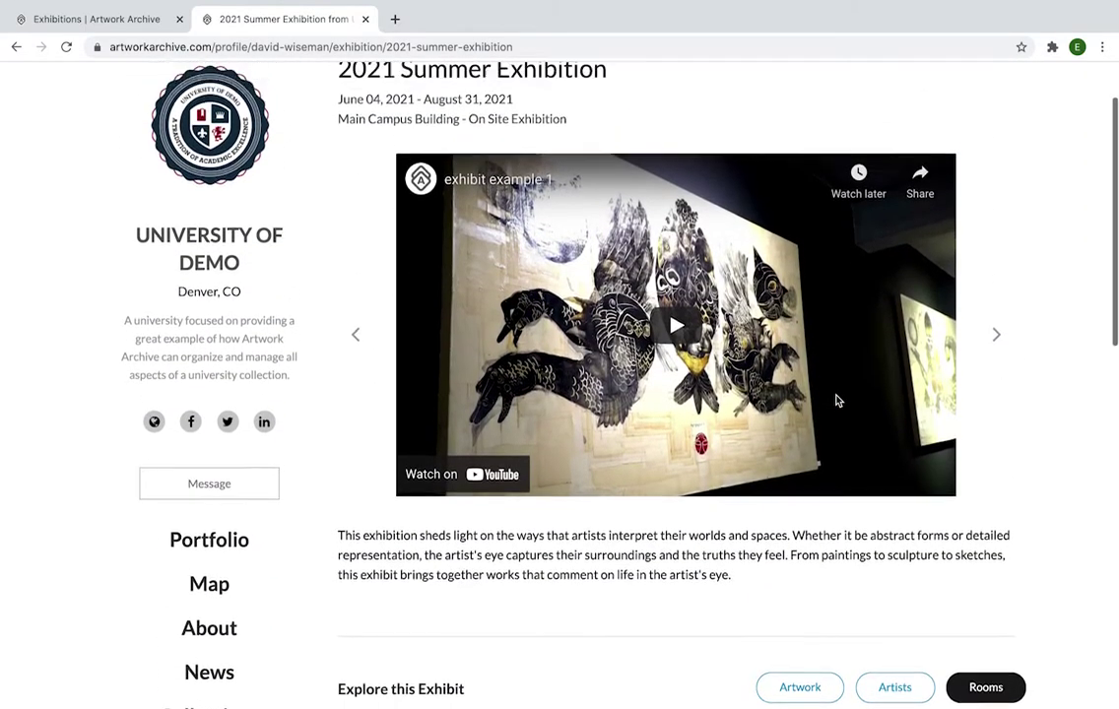
pyautogui.scroll(1, 836, 401)
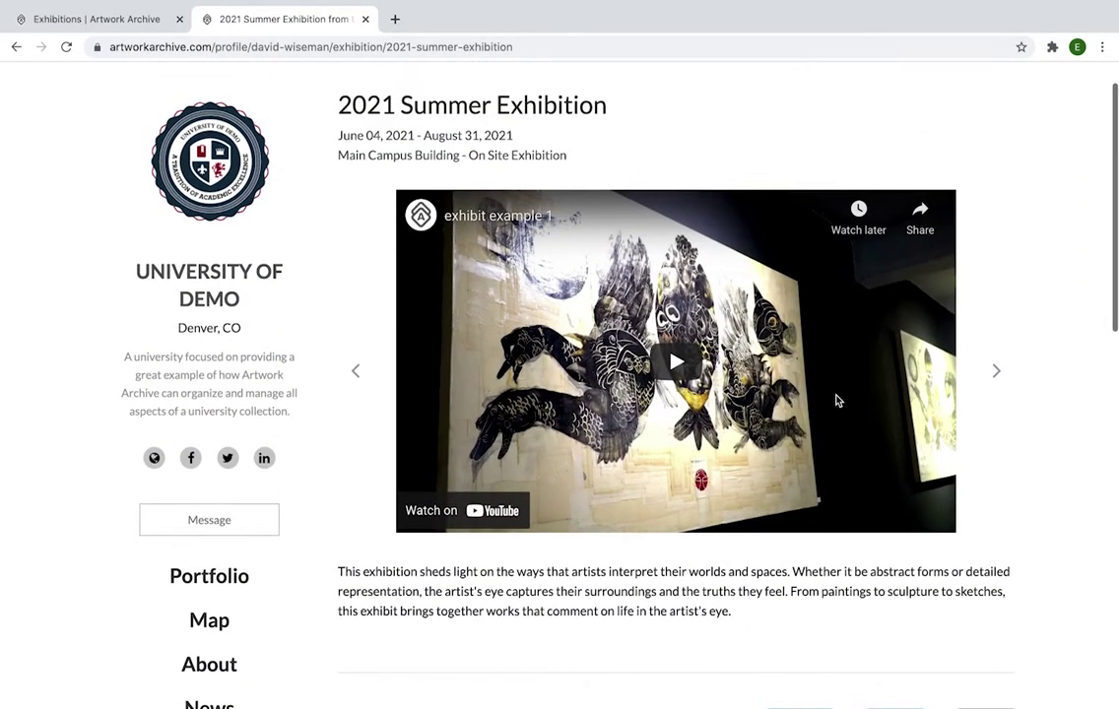
pyautogui.click(999, 372)
pyautogui.click(999, 372)
# - Return to the Exhibitions list and review the 2021 Summer Exhibition's dates, description, notes and pieces
pyautogui.click(131, 19)
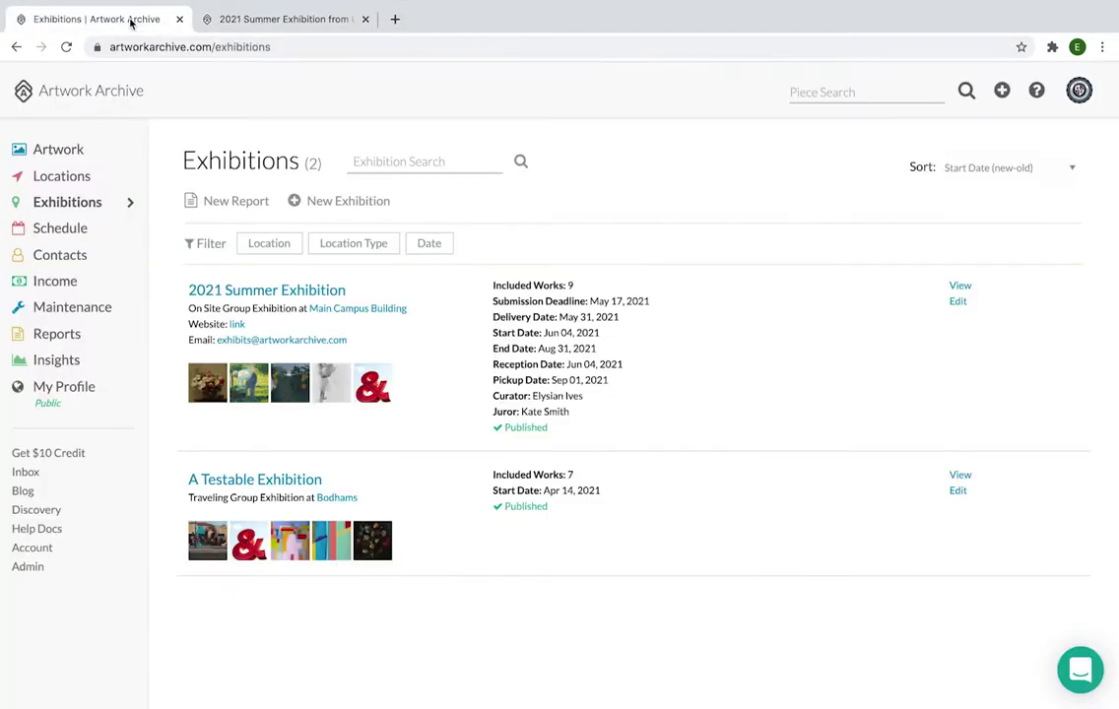
pyautogui.click(239, 299)
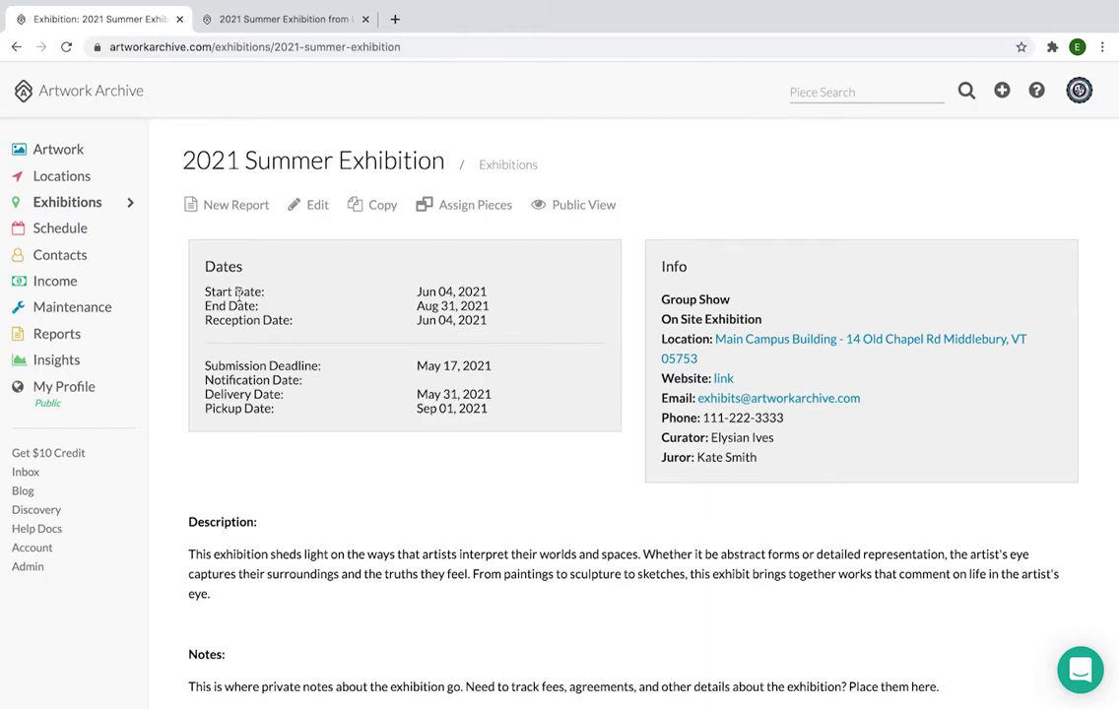
pyautogui.scroll(-2, 242, 339)
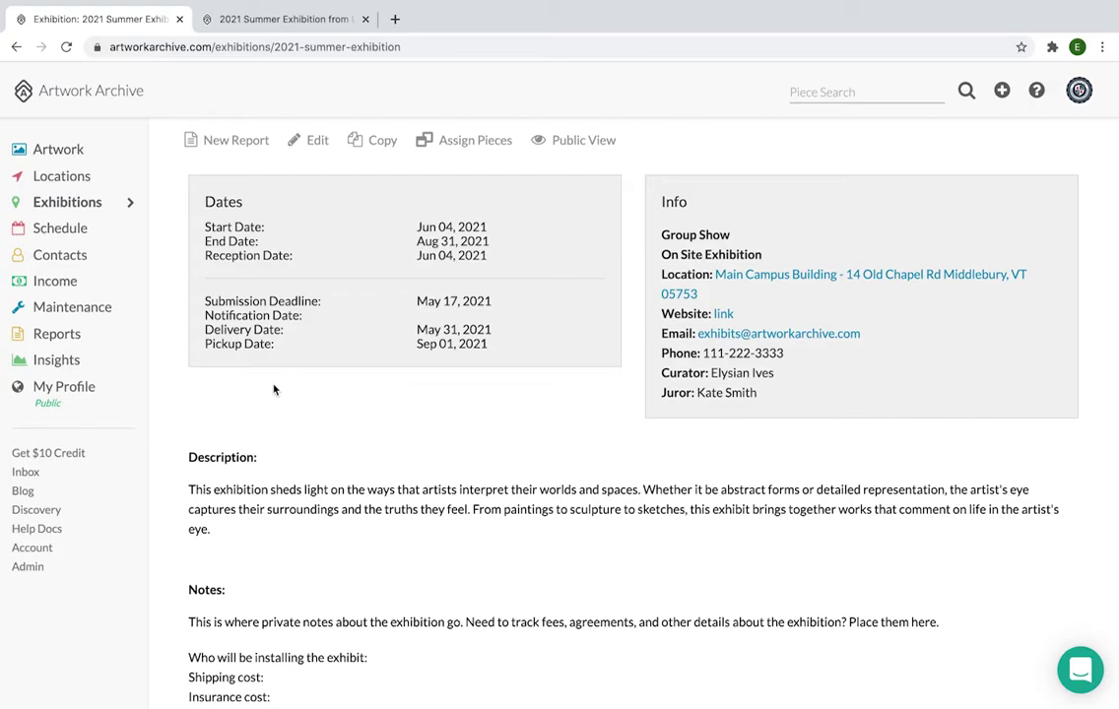
pyautogui.scroll(-1, 274, 390)
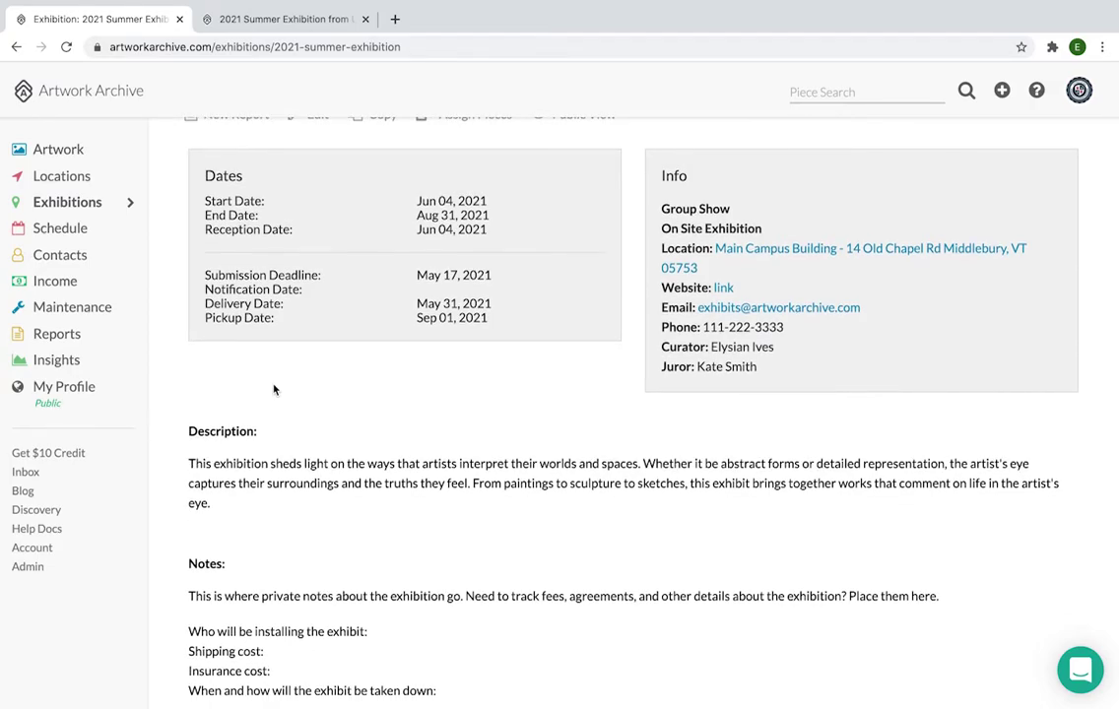
pyautogui.scroll(-5, 274, 390)
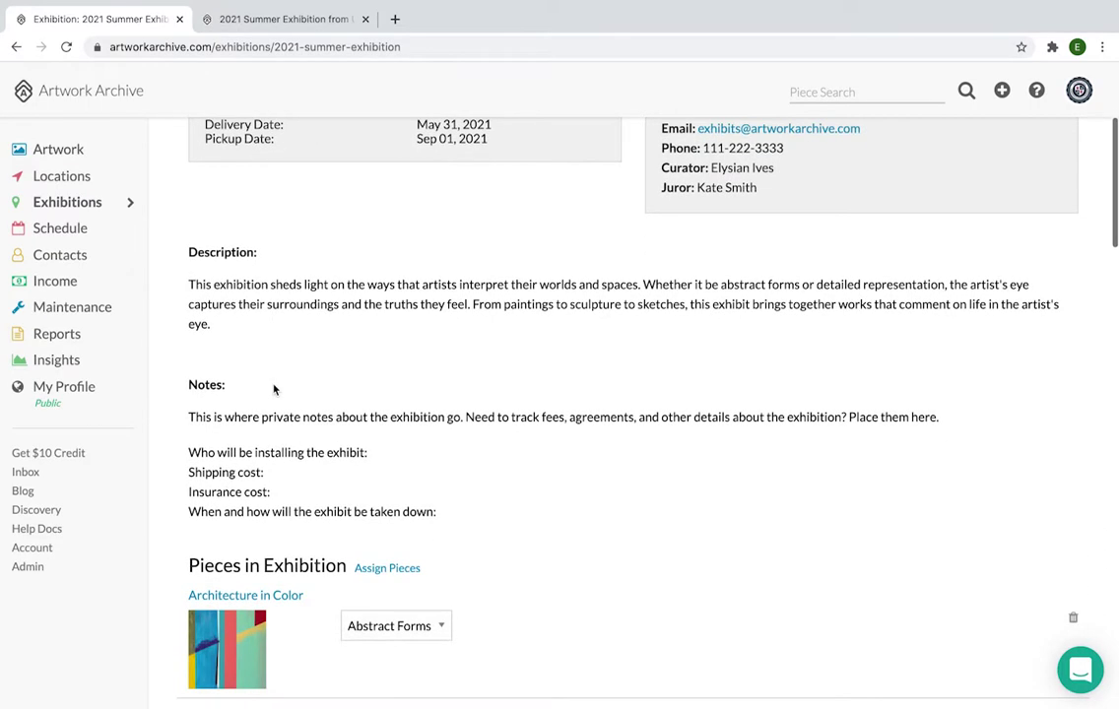
pyautogui.scroll(1, 273, 390)
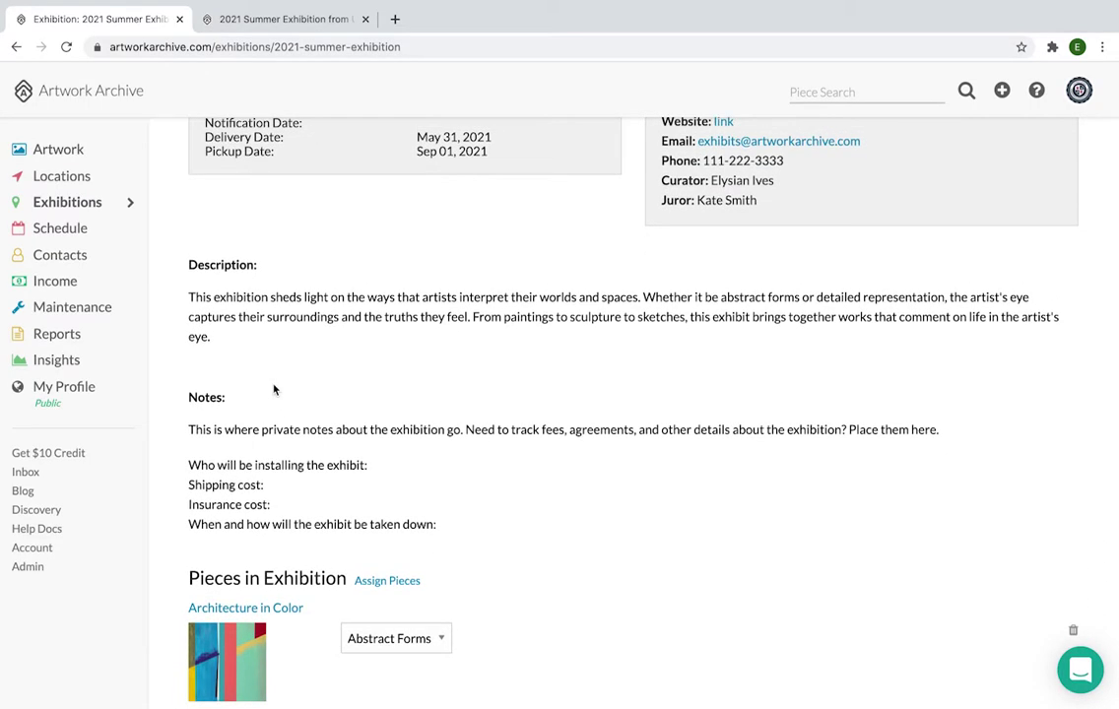
pyautogui.scroll(-2, 274, 390)
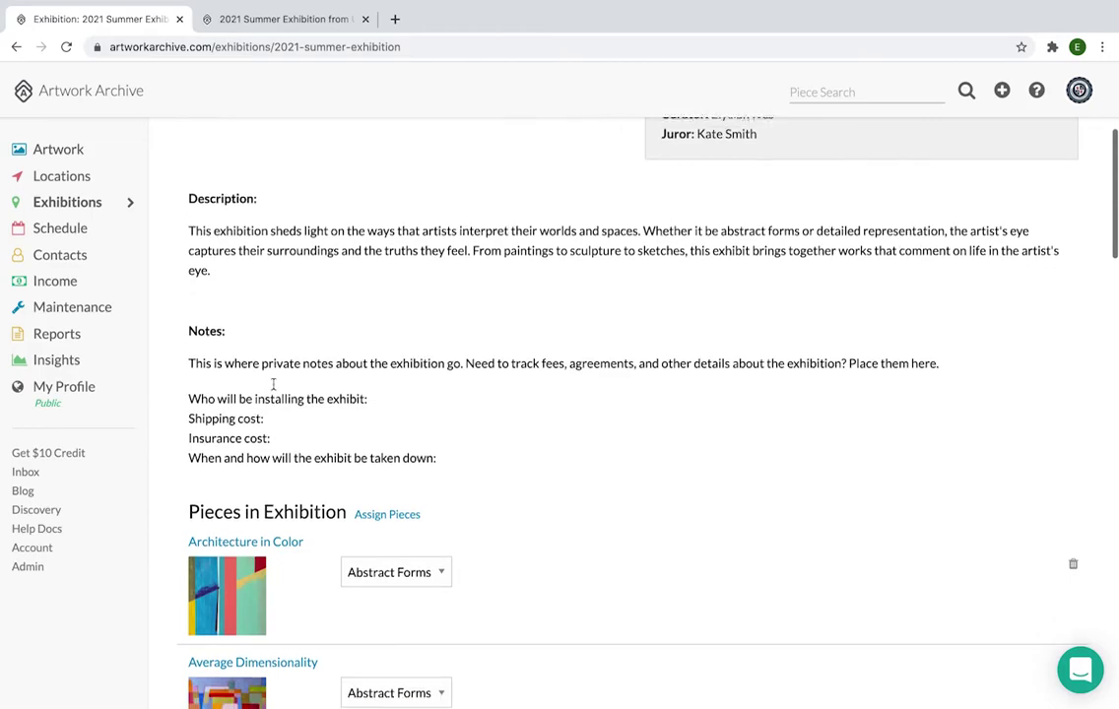
pyautogui.scroll(9, 275, 390)
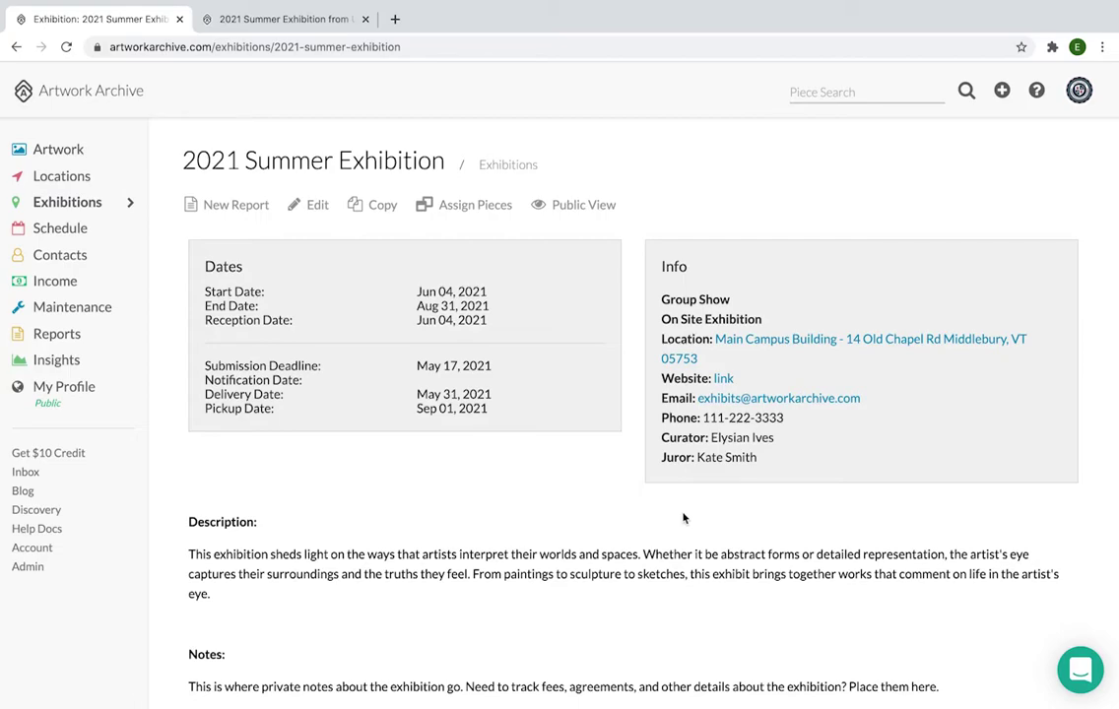
pyautogui.scroll(-1, 731, 544)
pyautogui.scroll(-4, 730, 544)
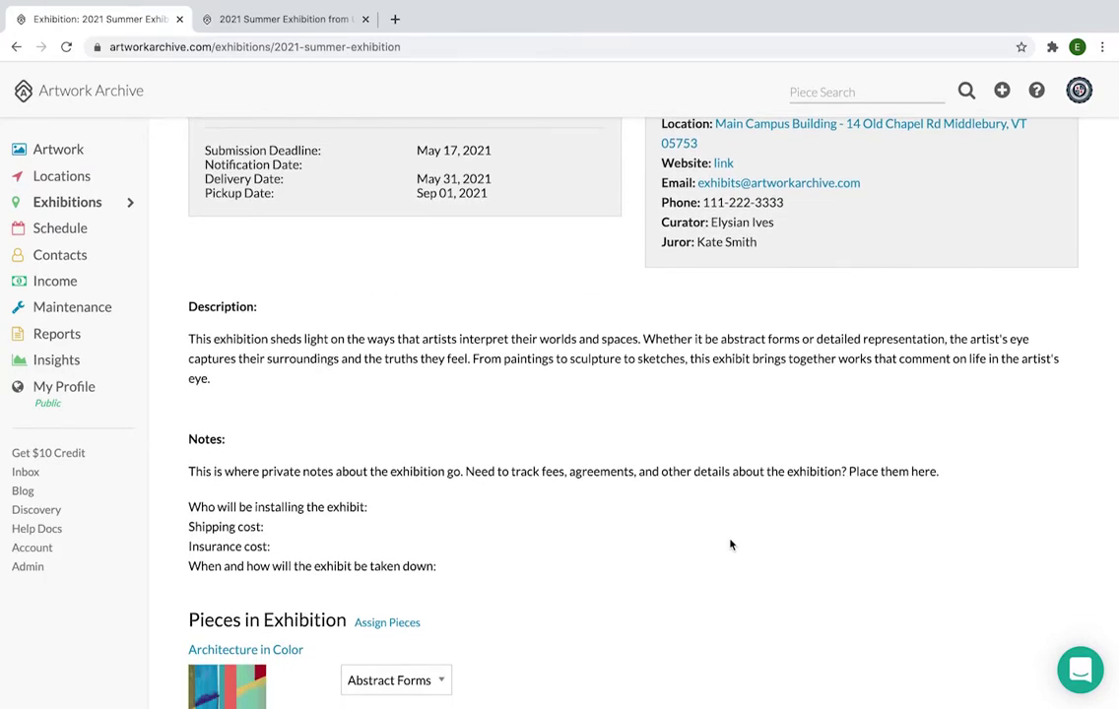
pyautogui.scroll(-1, 730, 544)
pyautogui.scroll(-1, 731, 544)
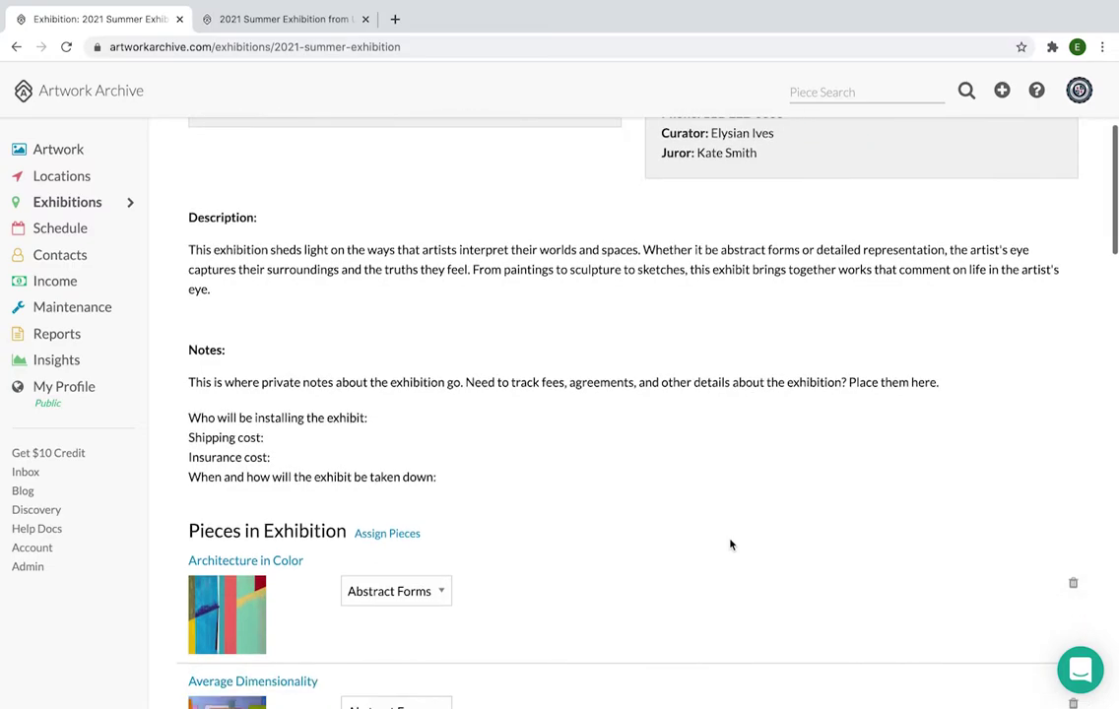
pyautogui.scroll(-2, 731, 543)
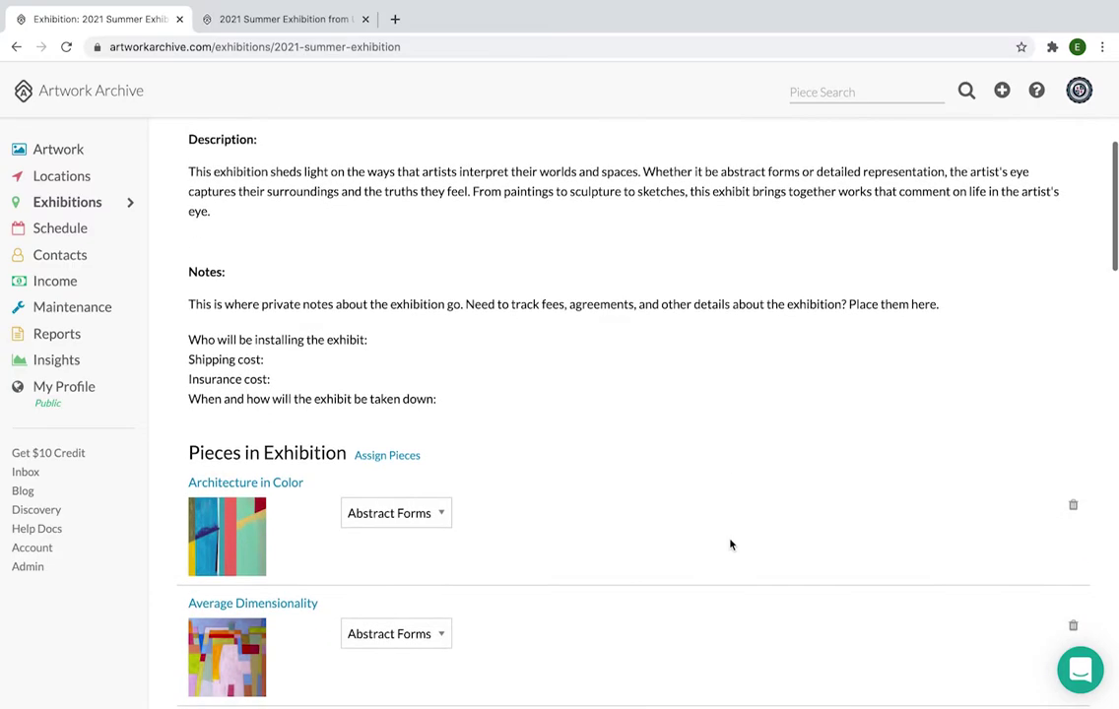
pyautogui.scroll(-6, 731, 544)
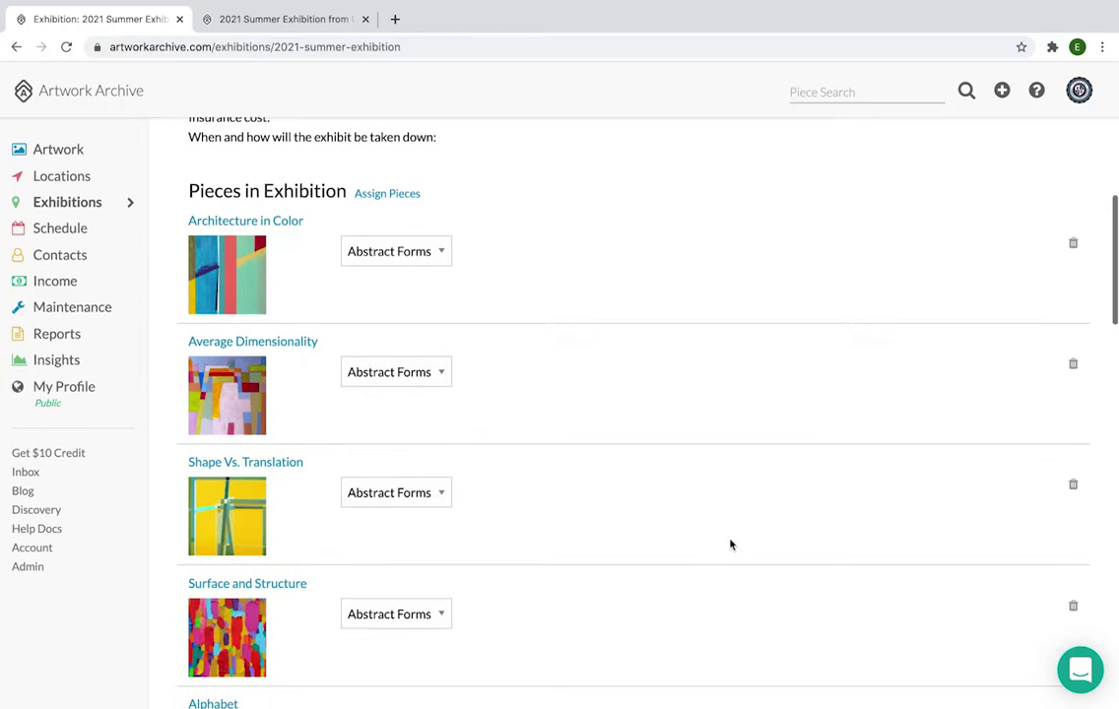
pyautogui.scroll(-6, 731, 543)
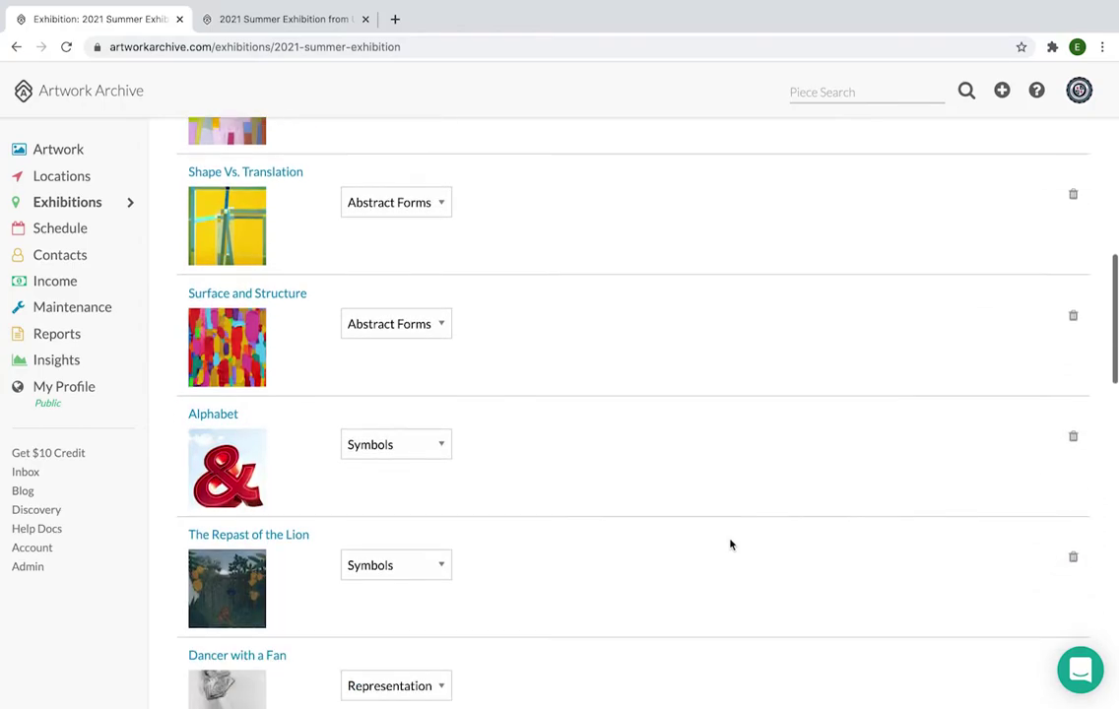
pyautogui.scroll(-5, 731, 544)
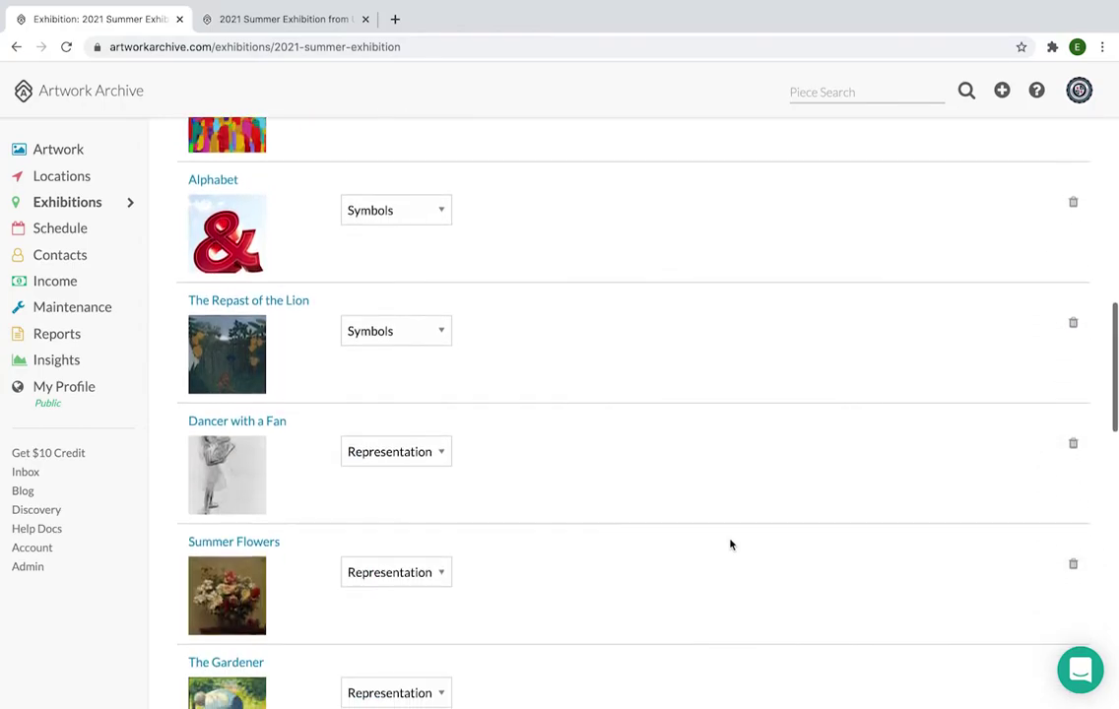
pyautogui.scroll(-6, 730, 544)
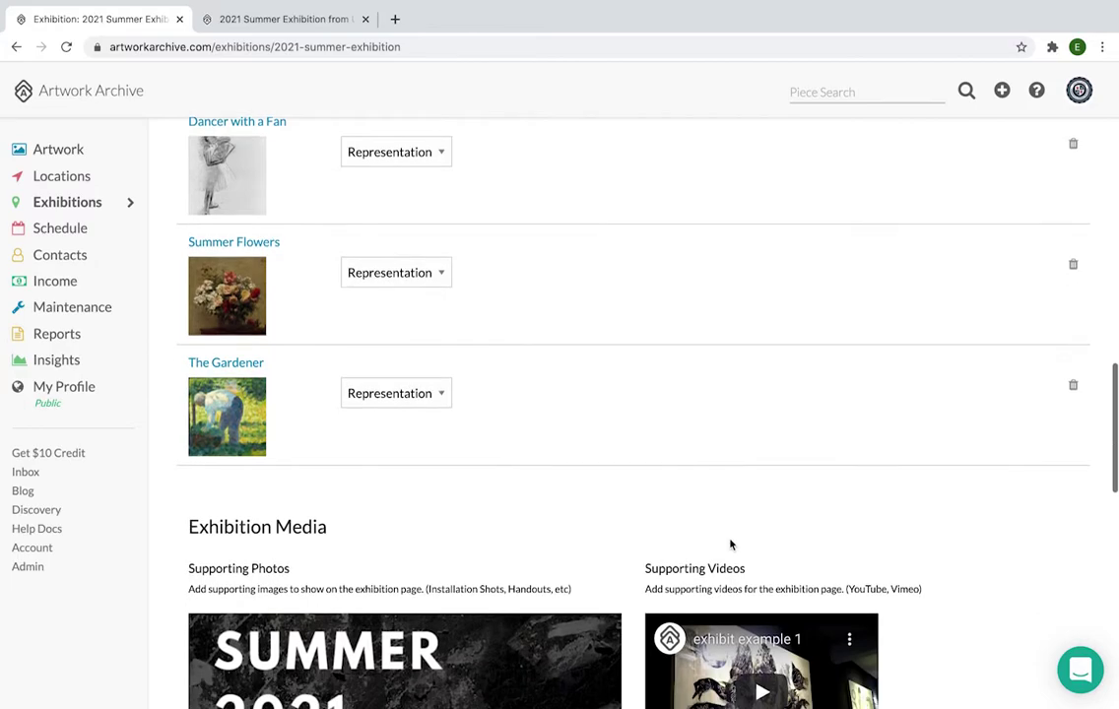
pyautogui.scroll(-3, 730, 544)
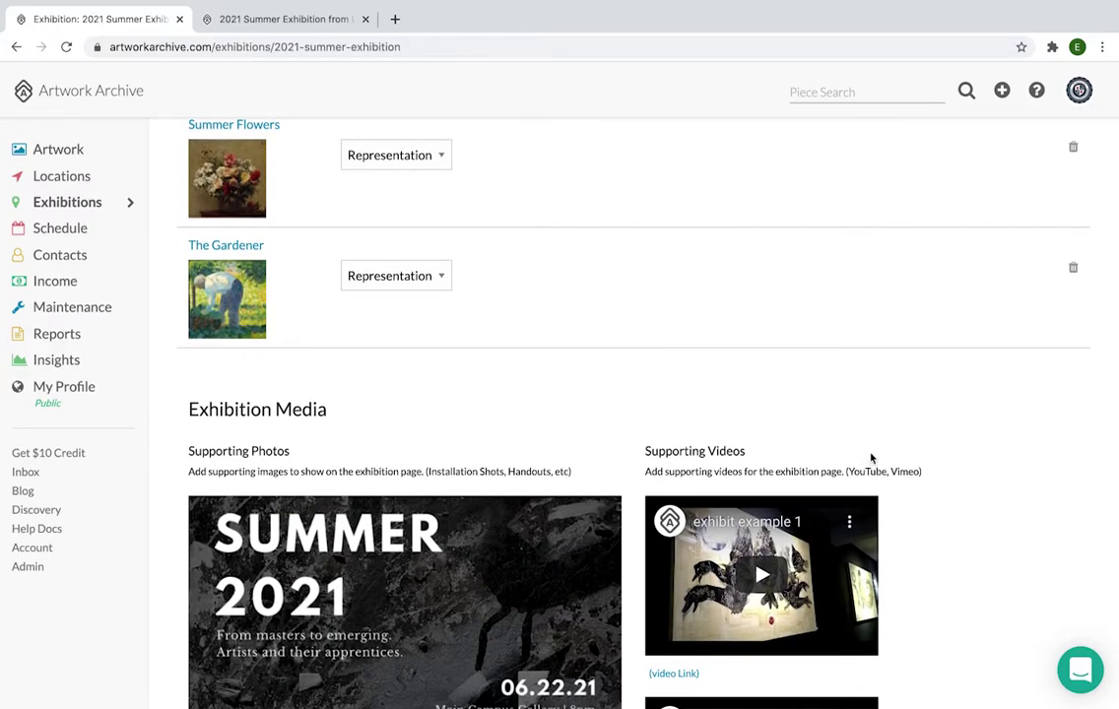
pyautogui.scroll(-4, 871, 457)
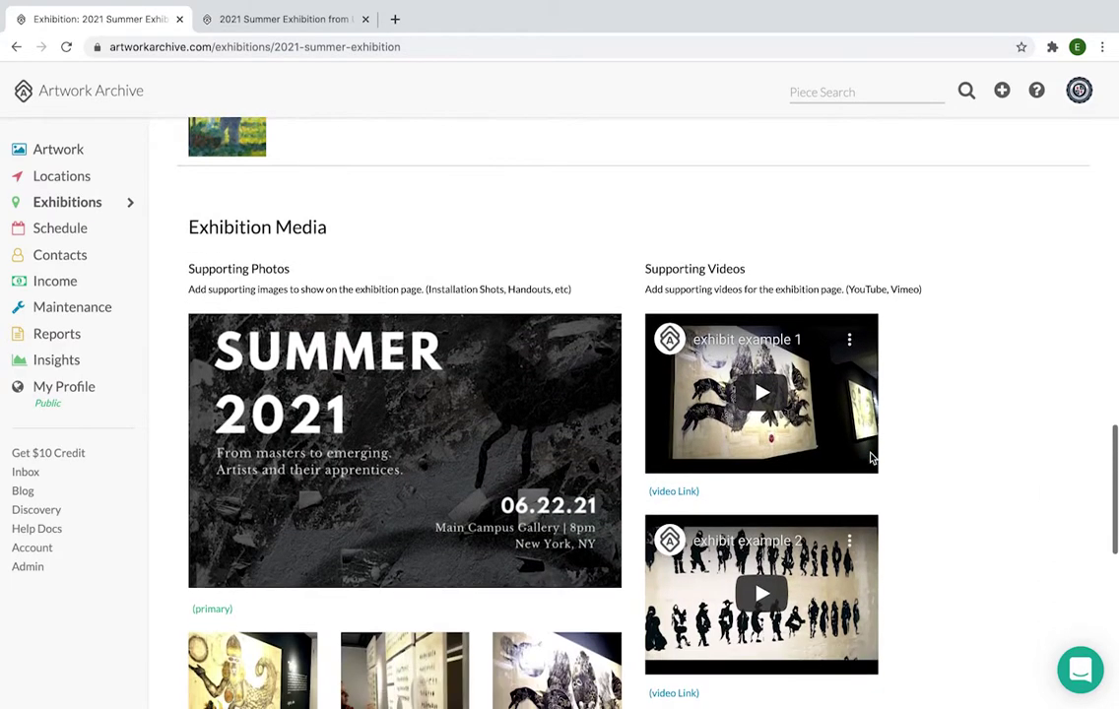
pyautogui.scroll(-1, 870, 457)
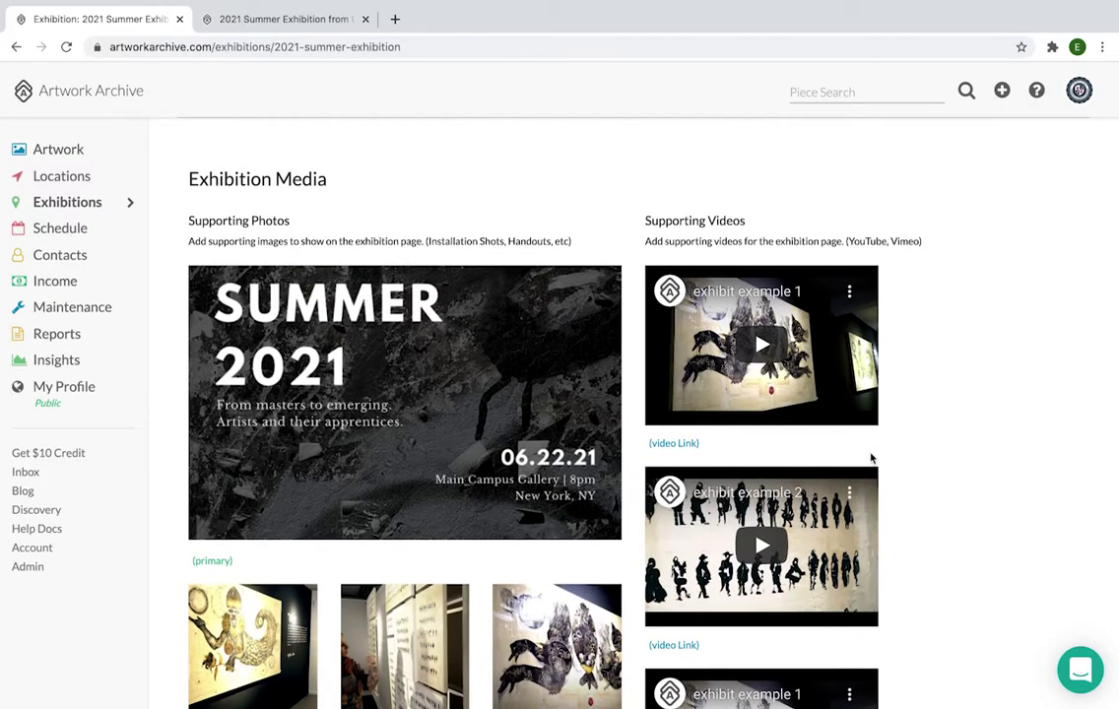
pyautogui.scroll(-1, 870, 457)
pyautogui.scroll(-4, 870, 456)
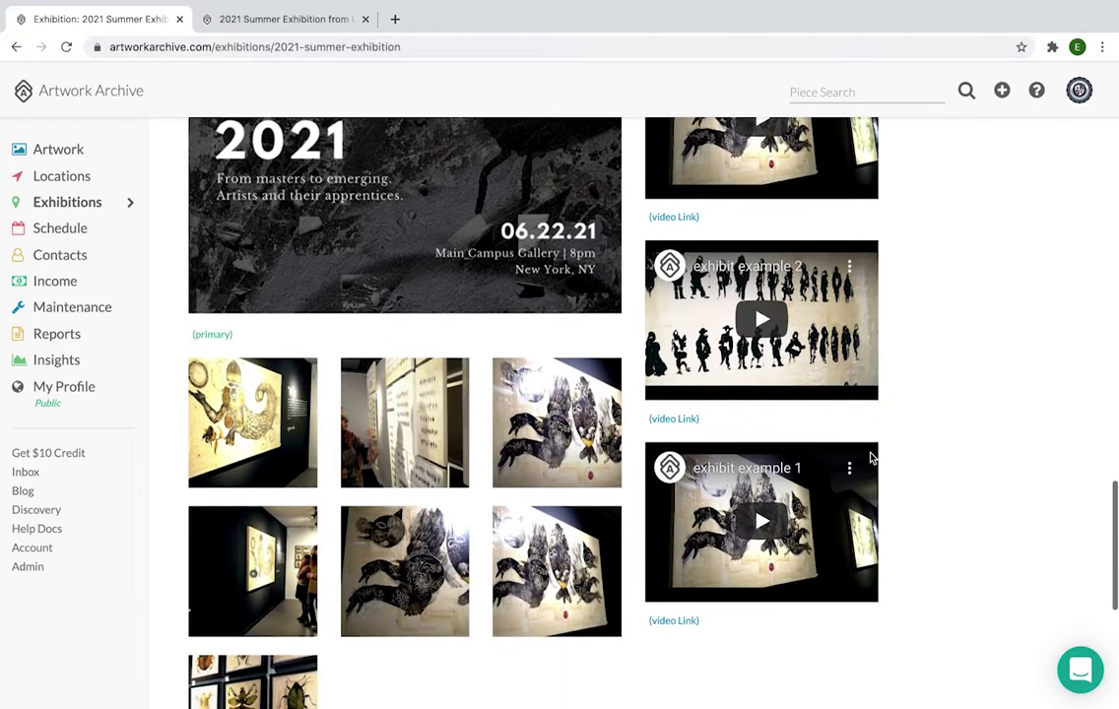
pyautogui.scroll(-7, 871, 457)
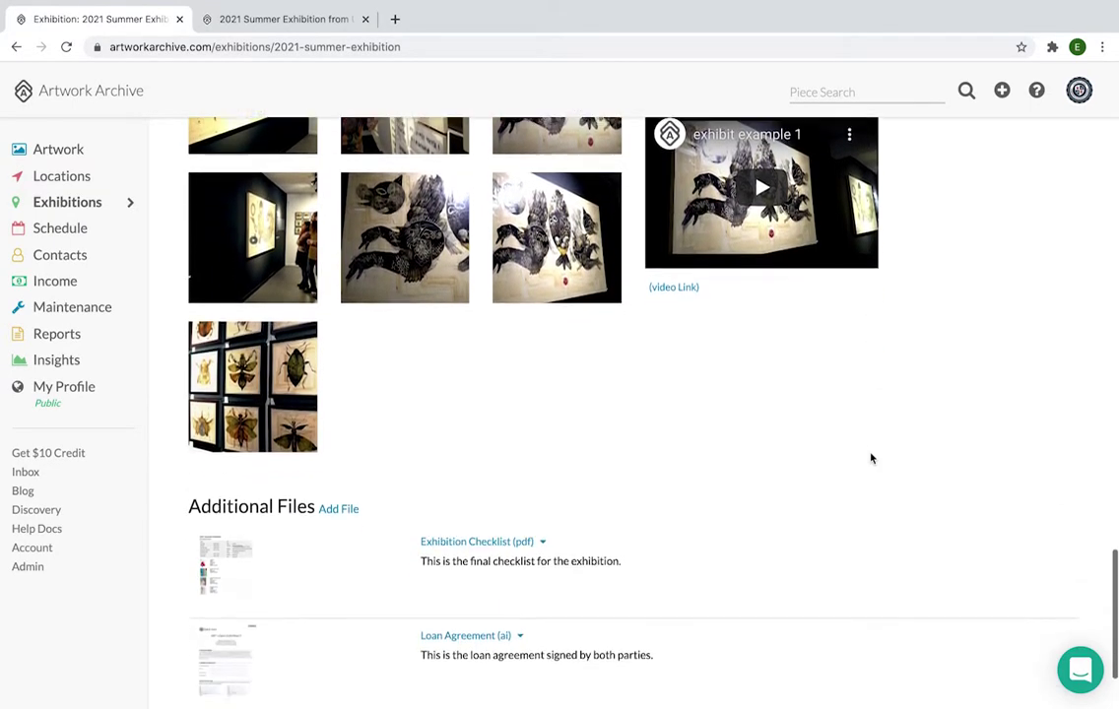
pyautogui.scroll(-3, 870, 457)
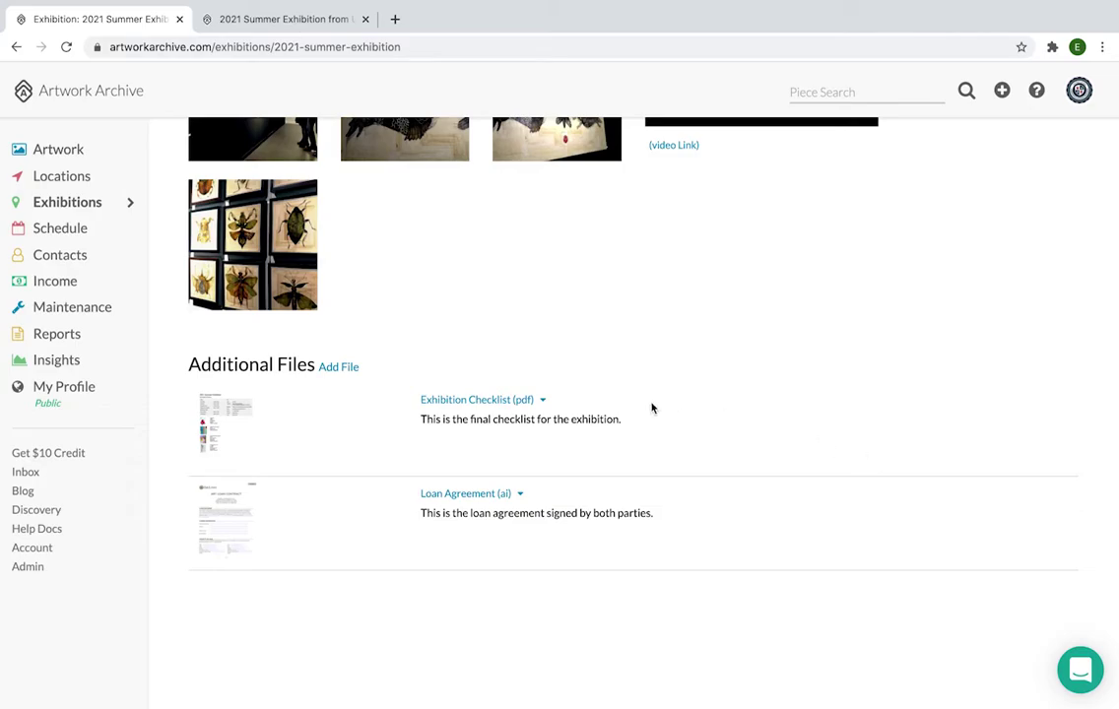
# - Choose Share for the Exhibition Checklist (pdf) under Additional Files
pyautogui.click(524, 402)
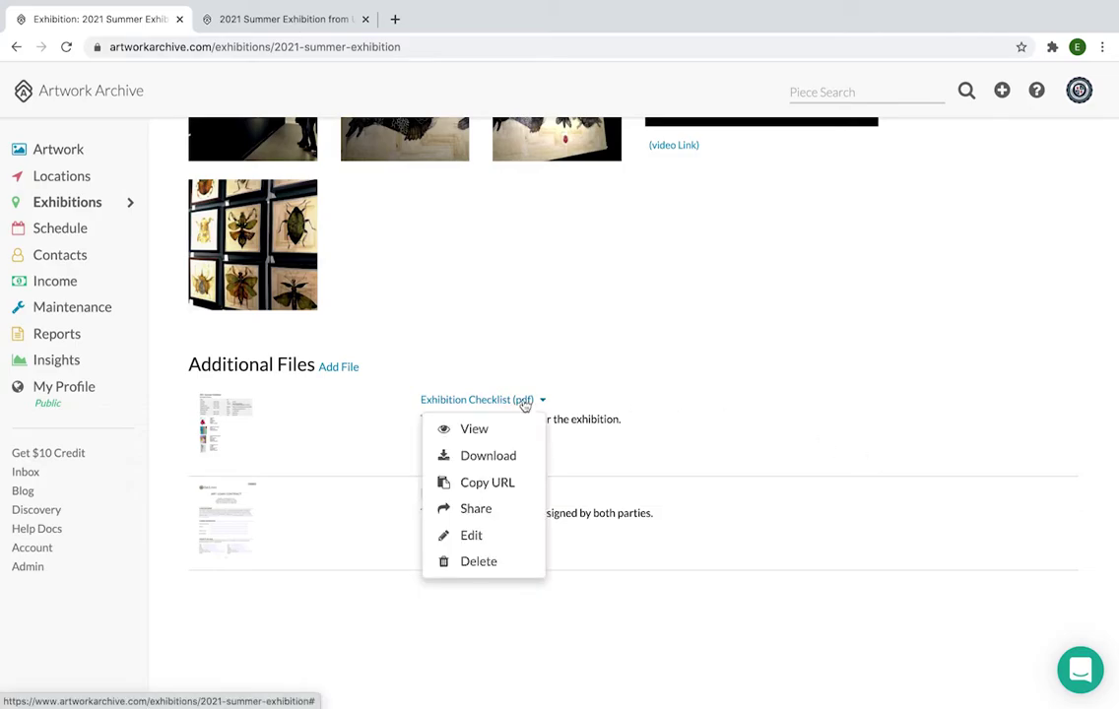
pyautogui.click(467, 516)
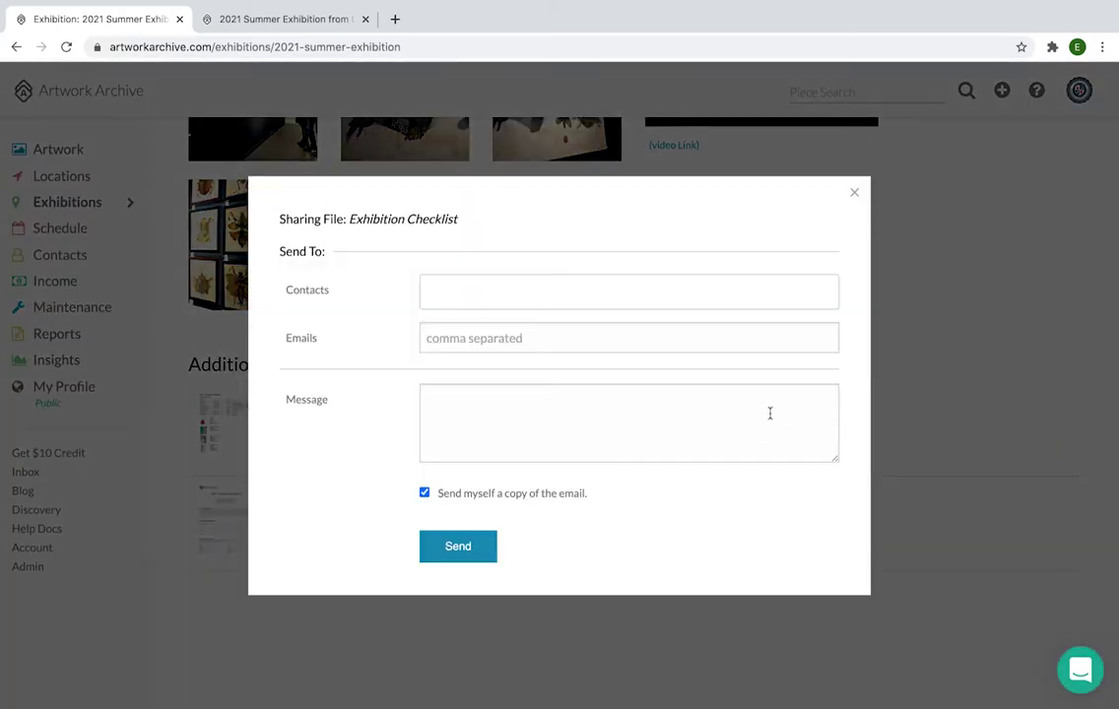
# - Close the Sharing File dialog and return to the top of the exhibition record
pyautogui.click(855, 195)
pyautogui.scroll(15, 857, 203)
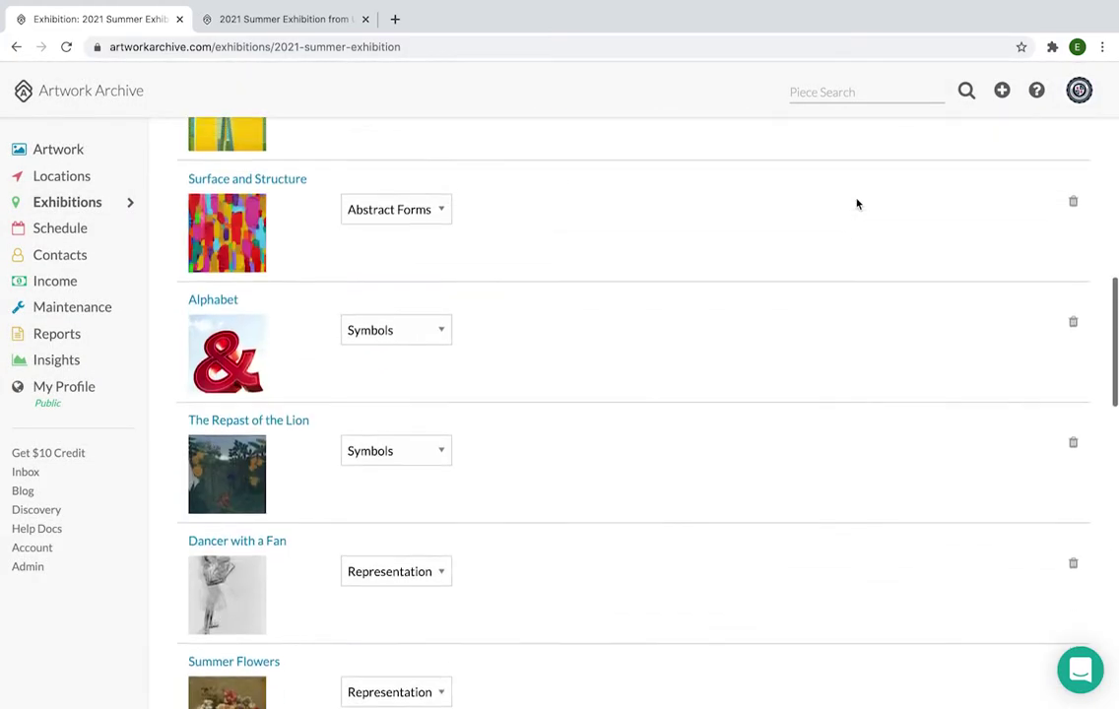
pyautogui.scroll(10, 856, 203)
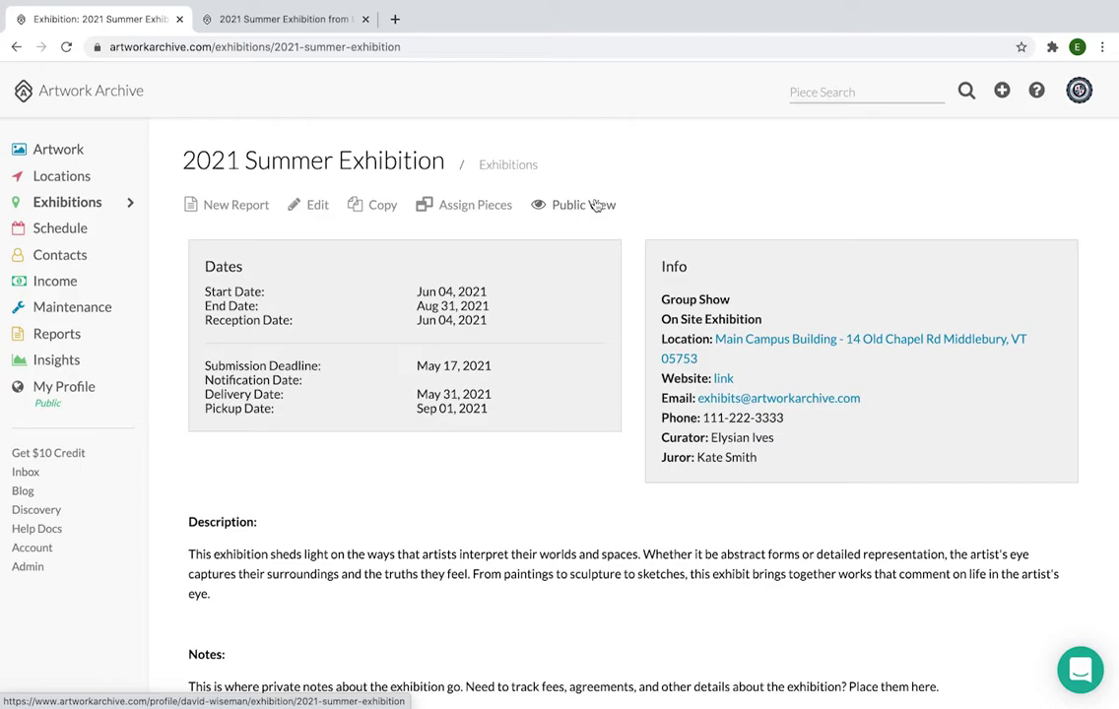
# - Open the exhibition's Public View and scroll through its description and artworks
pyautogui.click(594, 204)
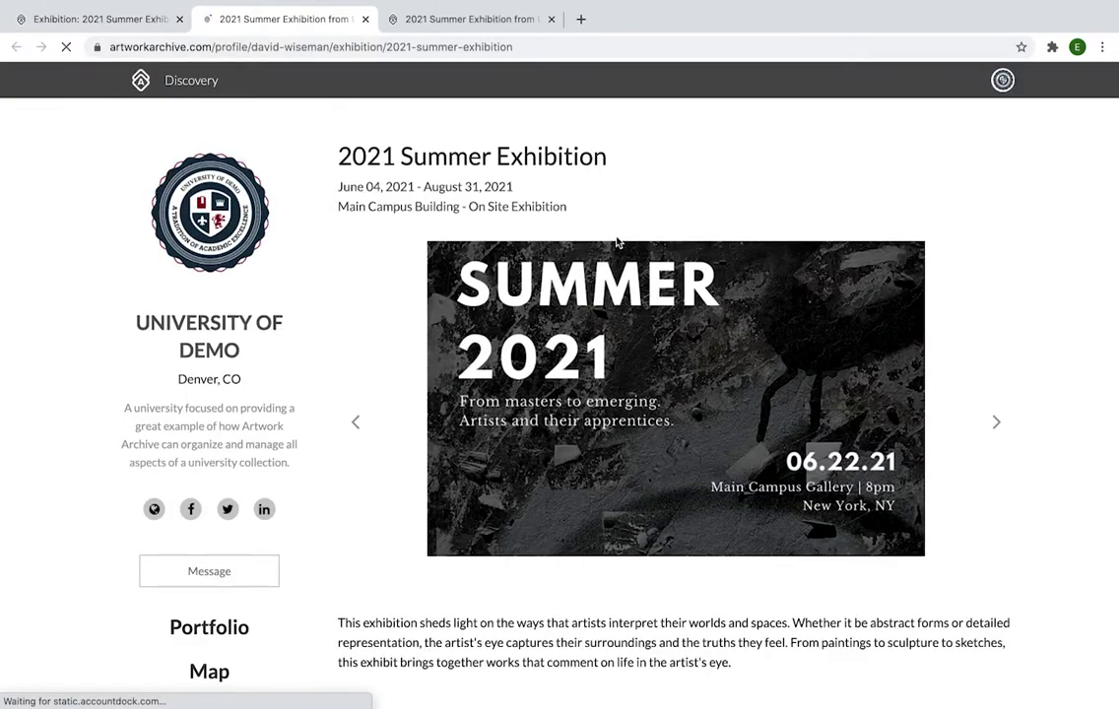
pyautogui.scroll(-4, 616, 241)
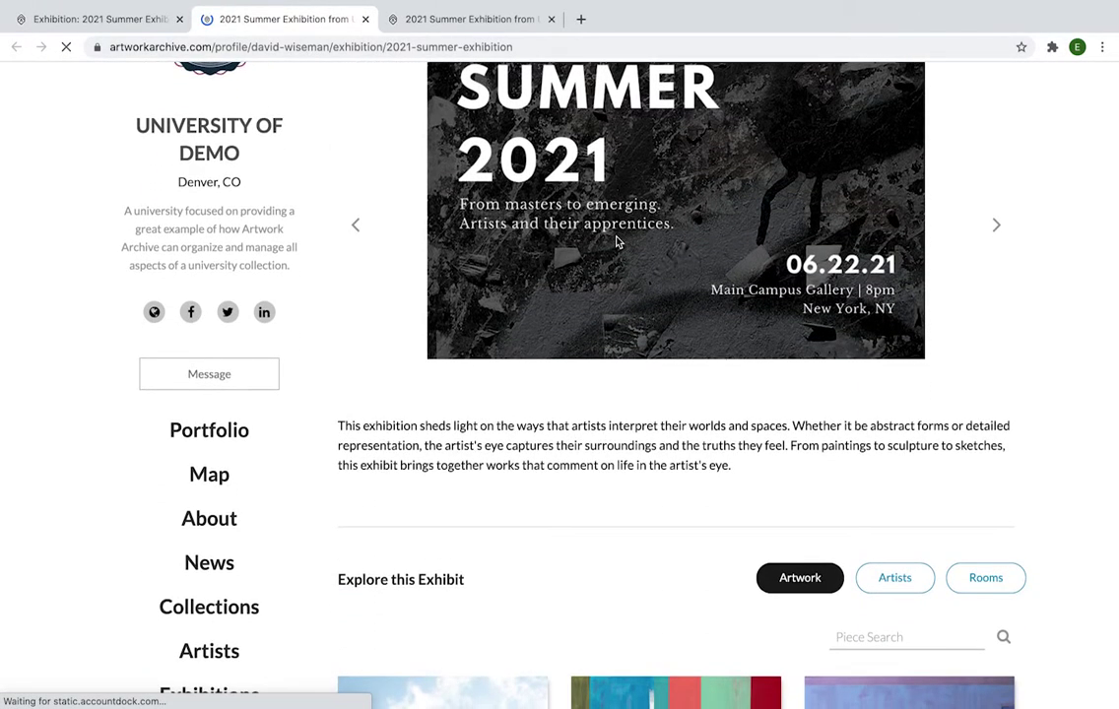
pyautogui.scroll(-4, 379, 524)
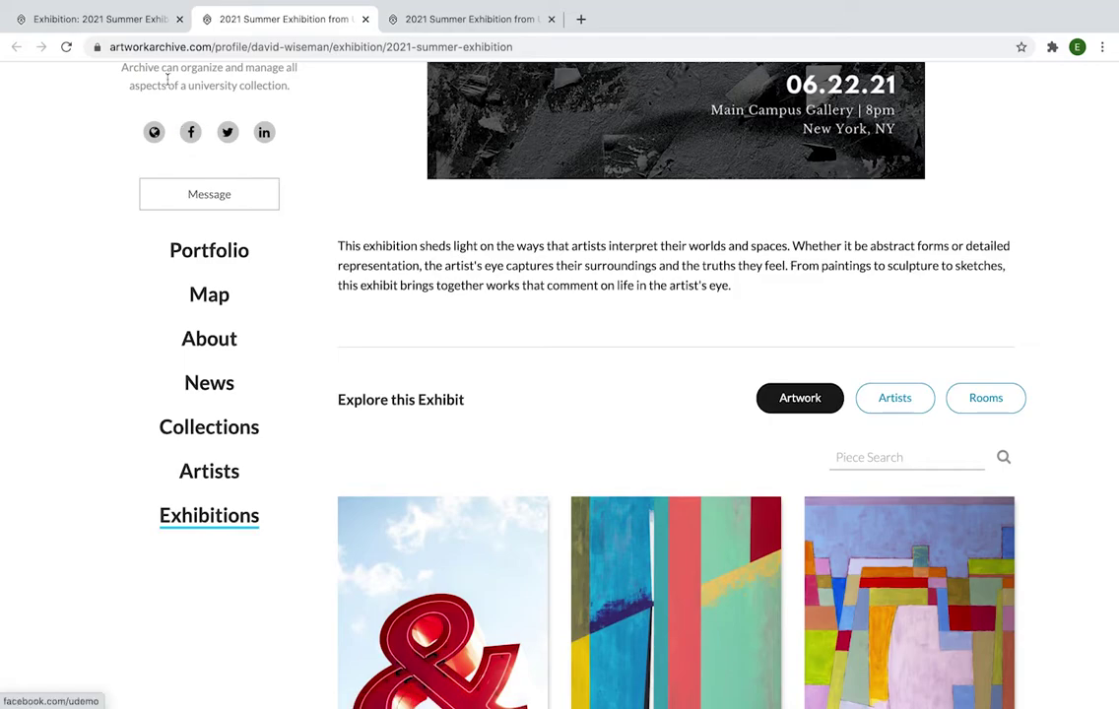
# - Return to the management tab, go to Exhibitions and start a New Exhibition
pyautogui.click(133, 24)
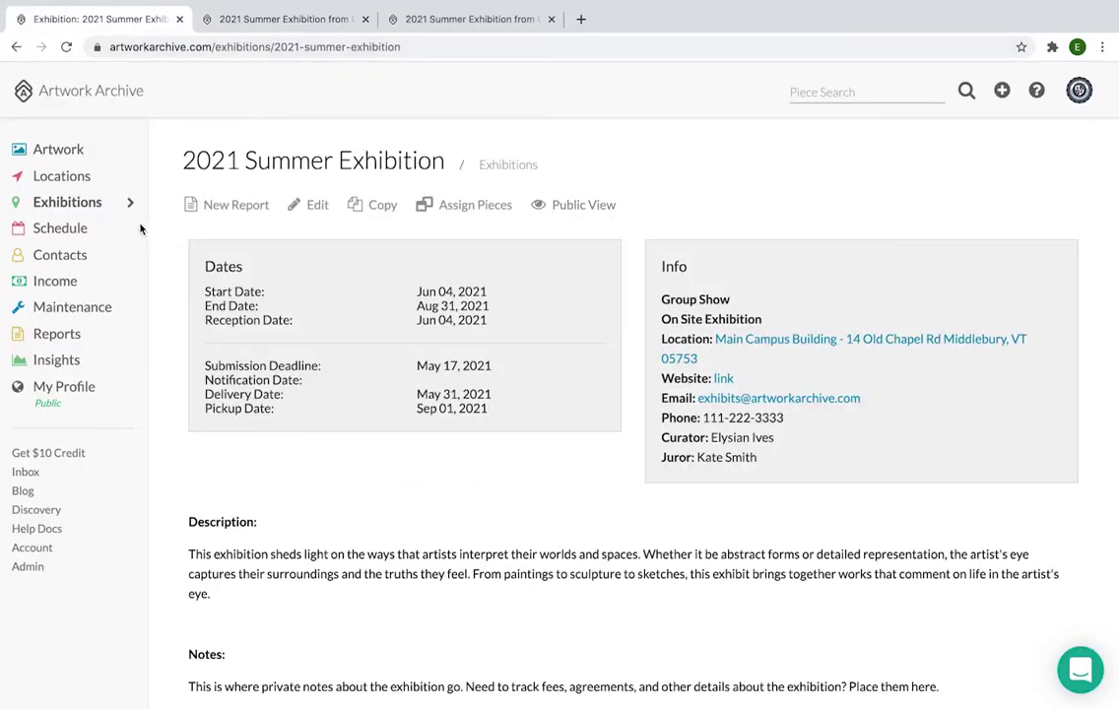
pyautogui.click(76, 204)
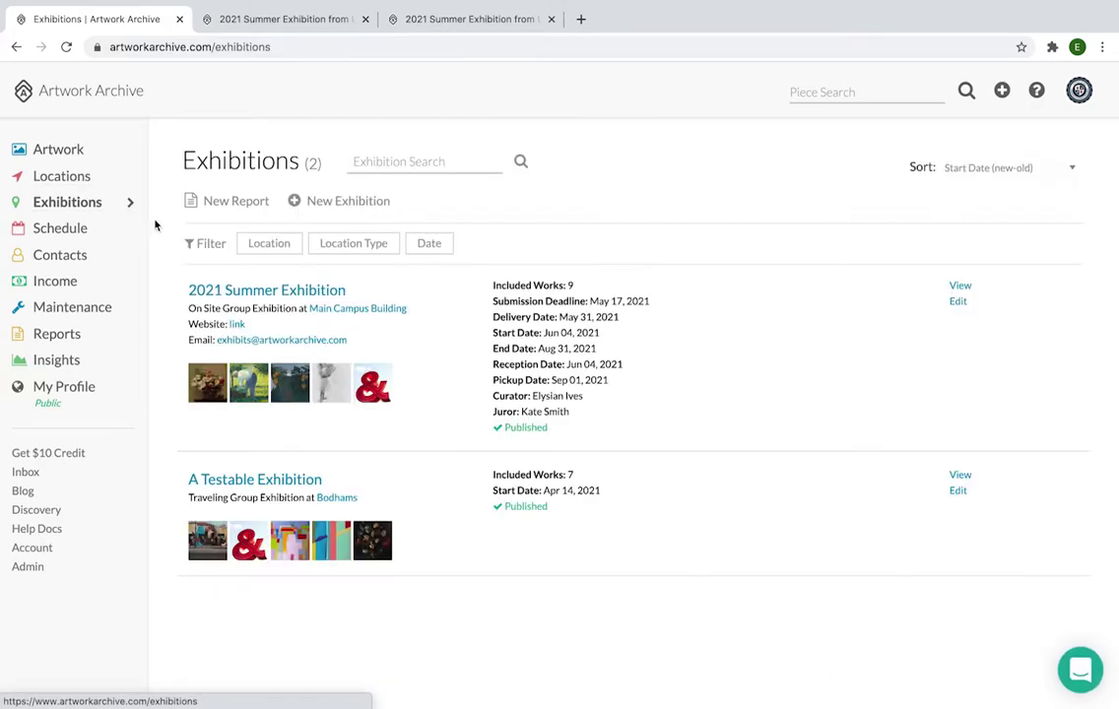
pyautogui.click(346, 202)
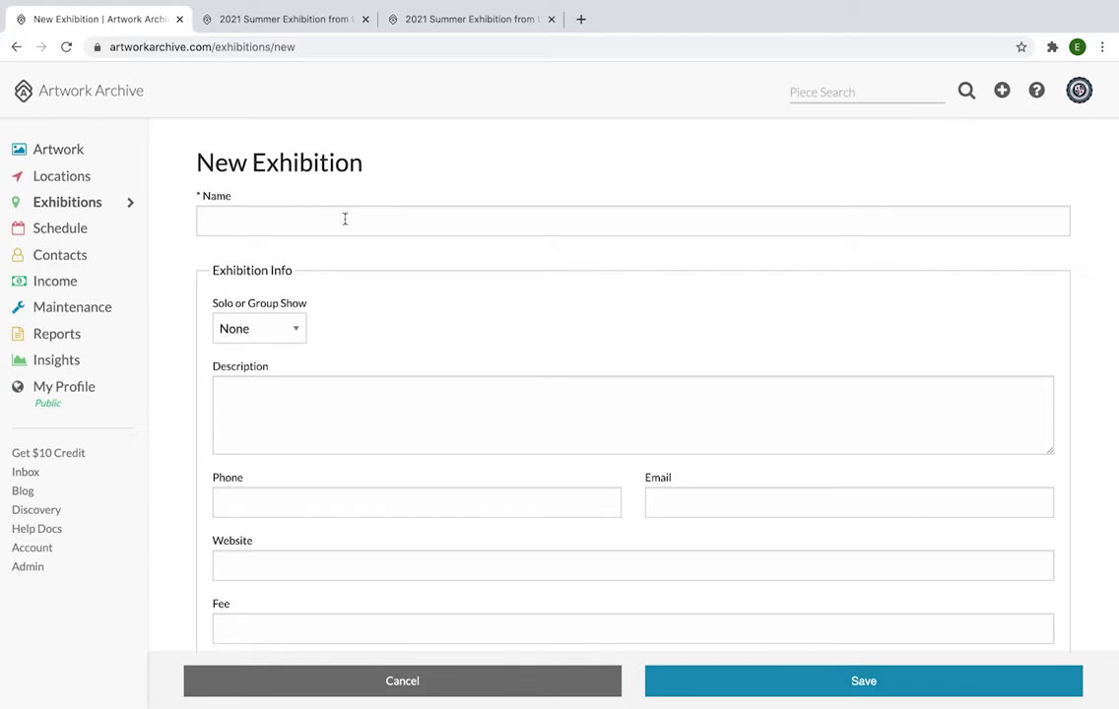
pyautogui.click(298, 327)
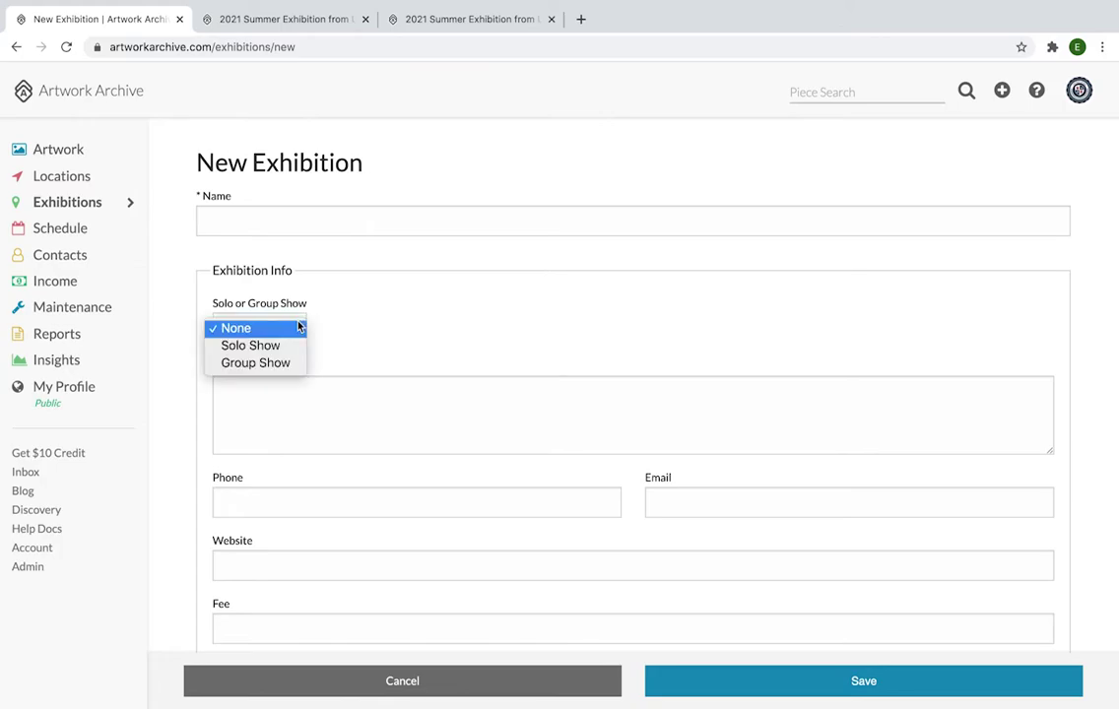
pyautogui.click(299, 327)
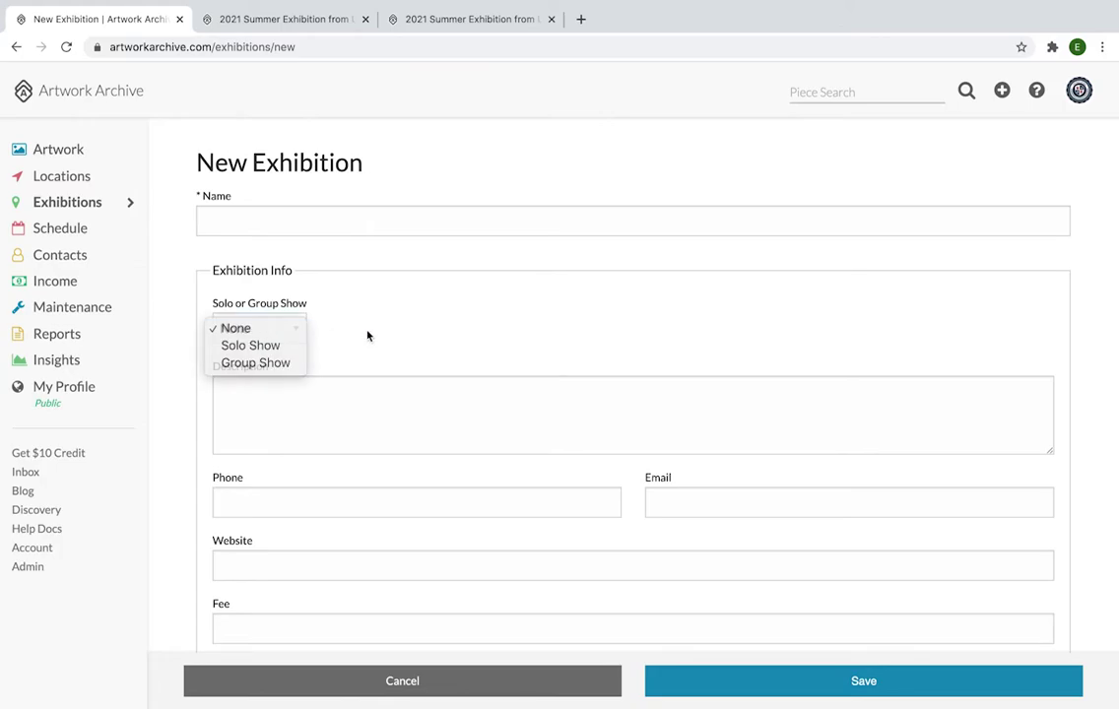
pyautogui.scroll(-2, 366, 331)
pyautogui.scroll(-1, 367, 331)
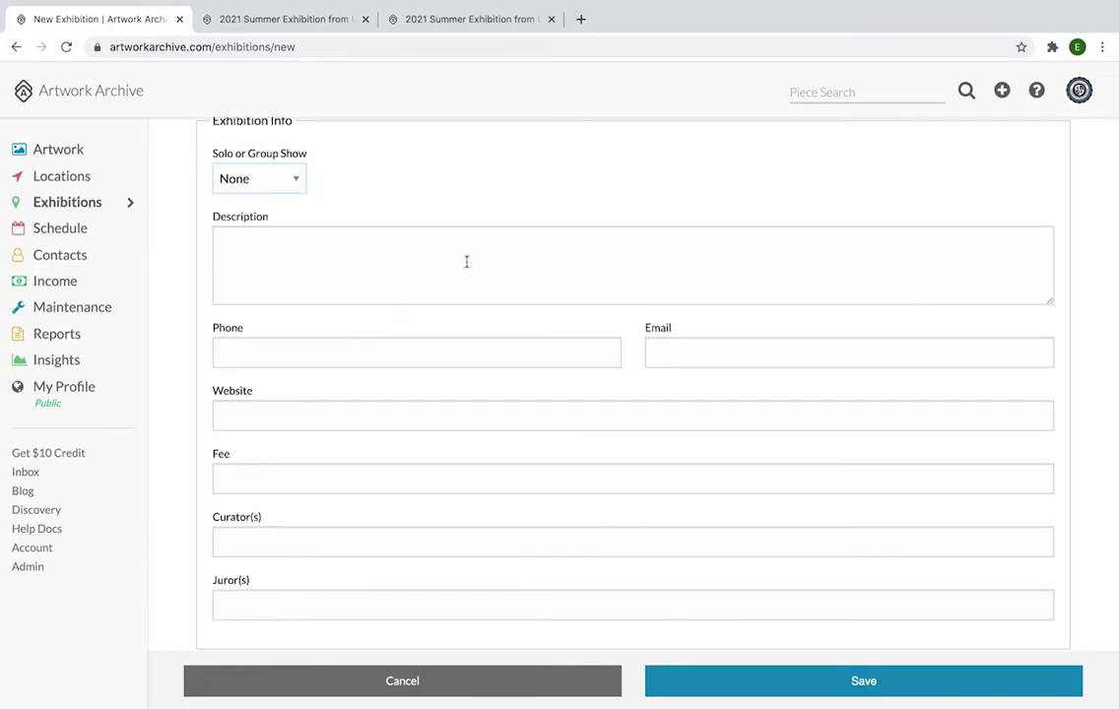
pyautogui.scroll(-3, 466, 262)
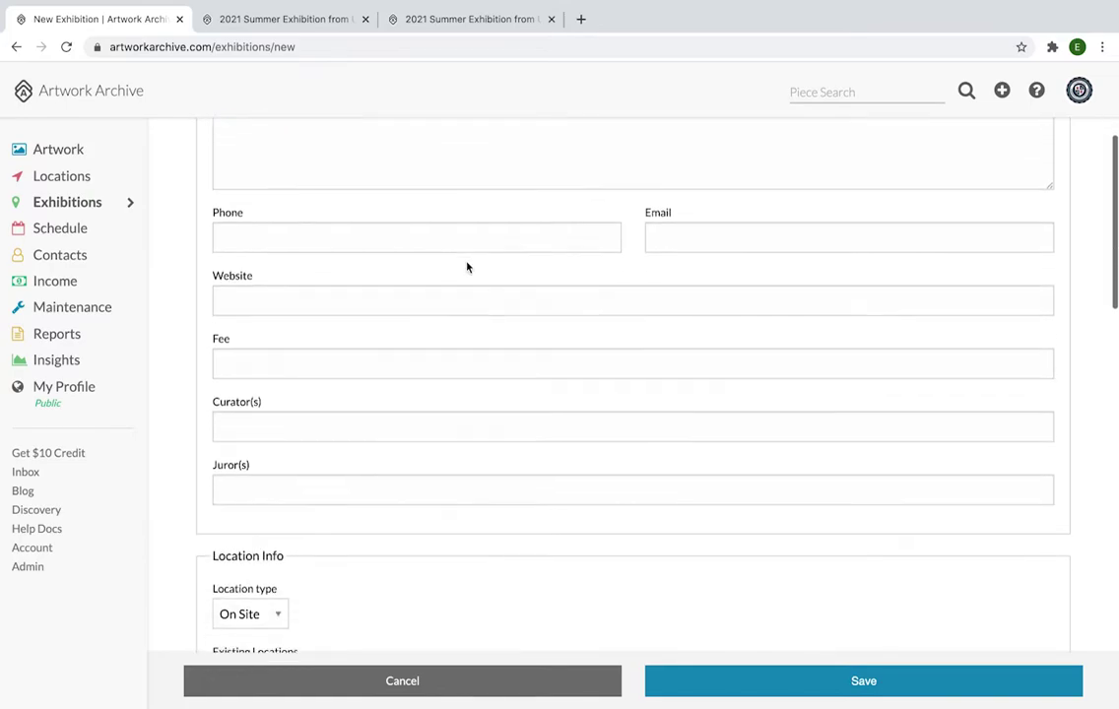
pyautogui.click(407, 335)
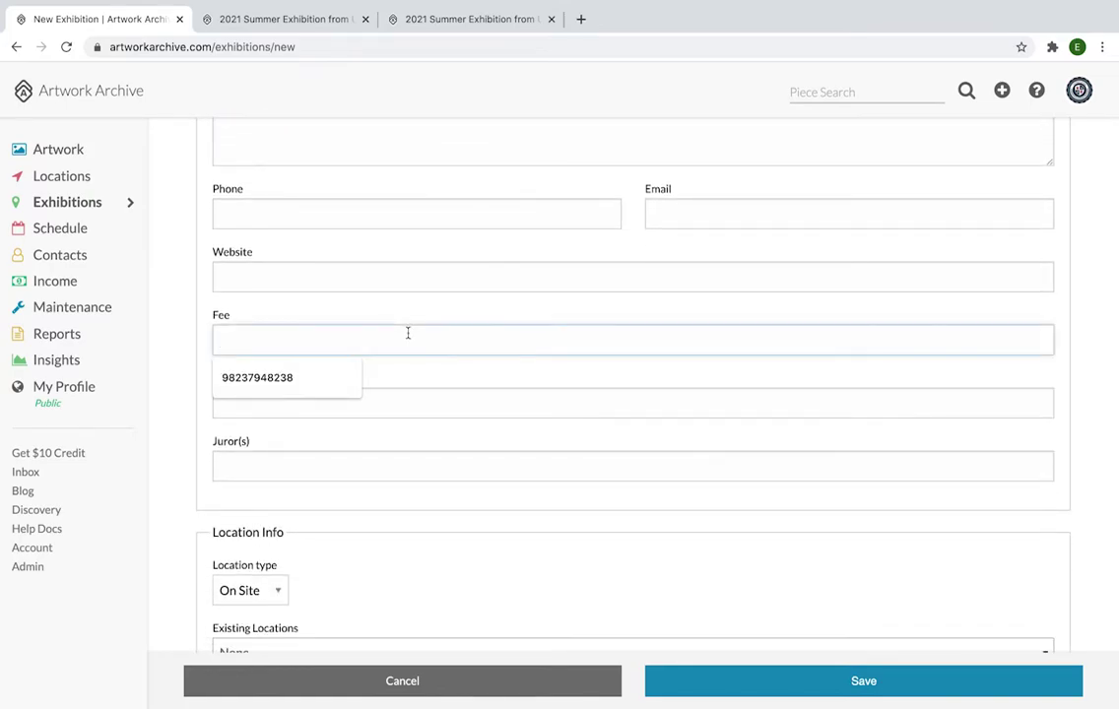
pyautogui.click(235, 318)
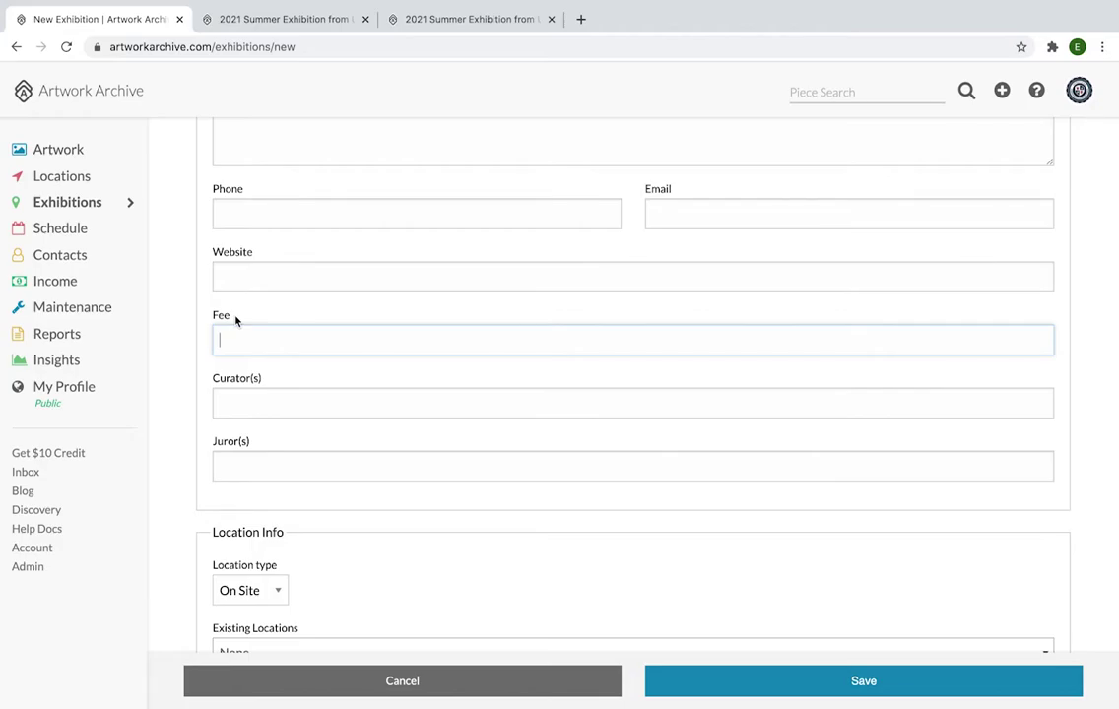
pyautogui.scroll(-2, 235, 320)
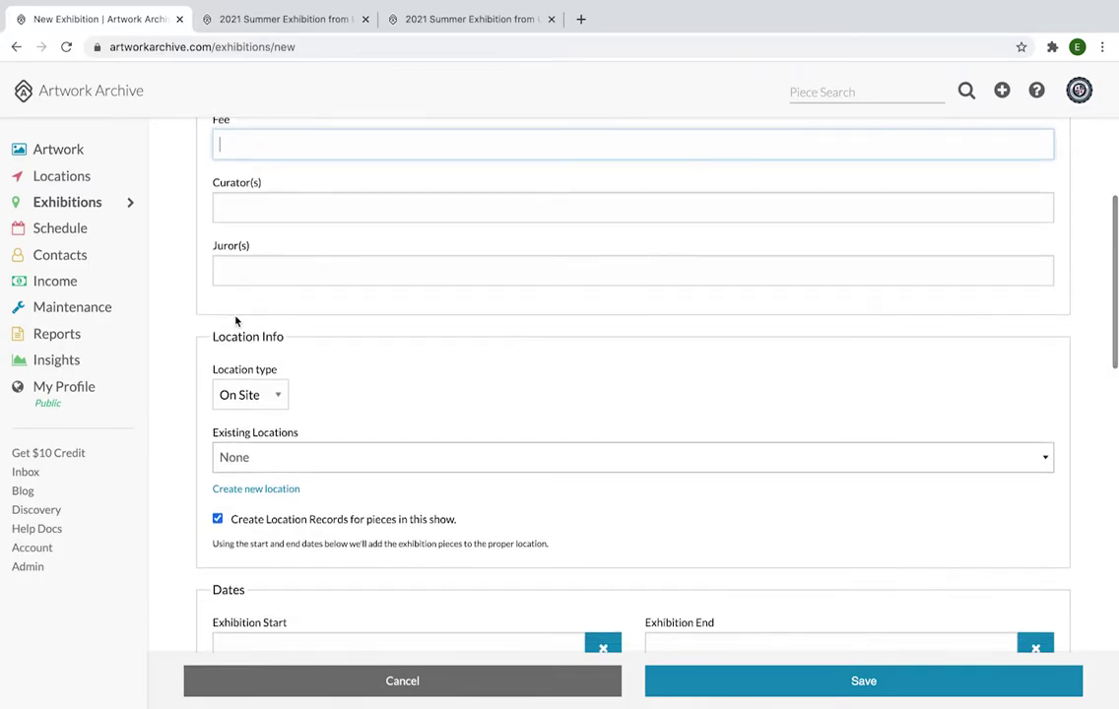
# - Keep On Site as the location type and choose Conference Center from existing locations
pyautogui.scroll(-1, 236, 320)
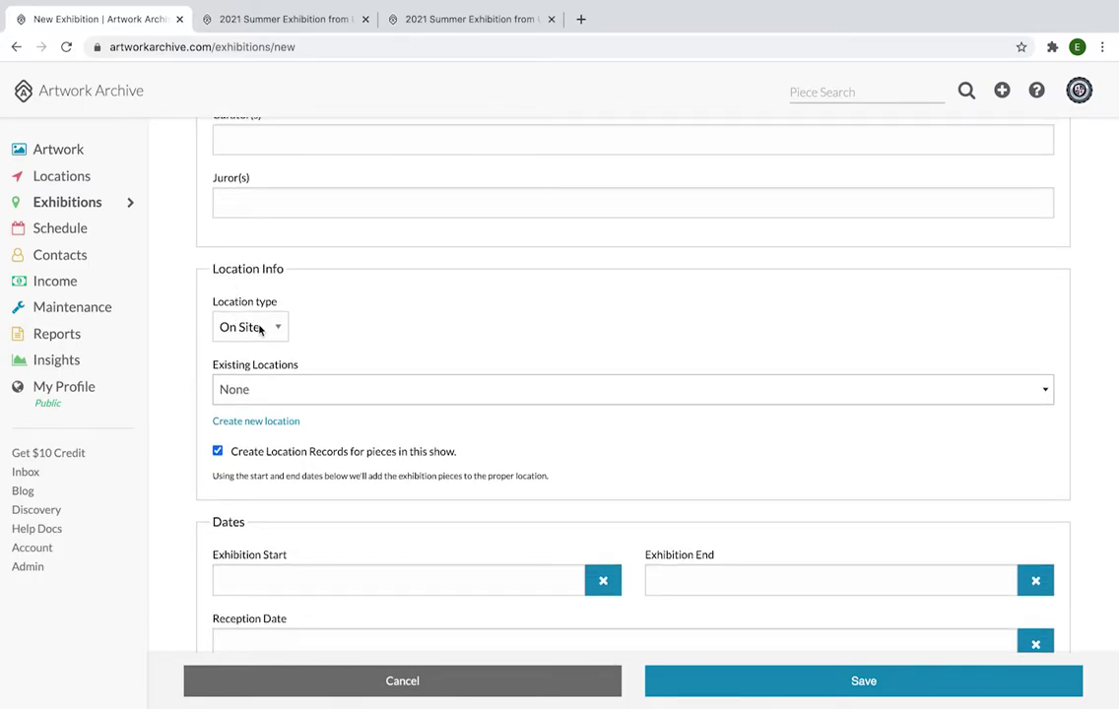
pyautogui.click(260, 327)
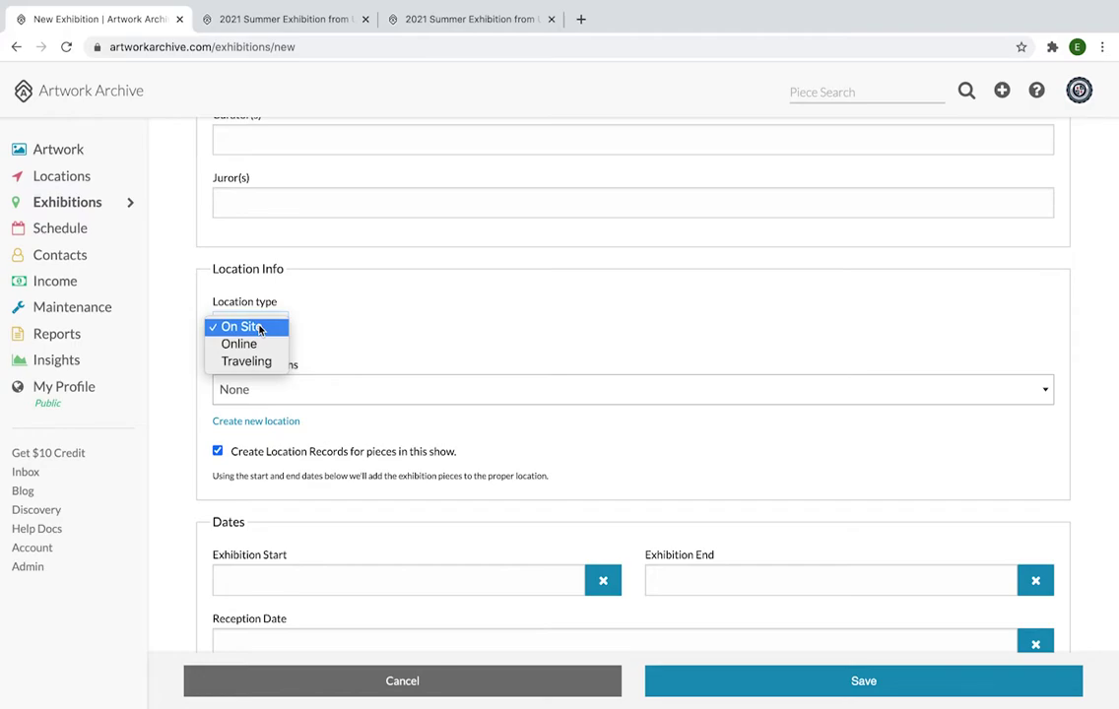
pyautogui.click(353, 325)
pyautogui.scroll(-1, 354, 328)
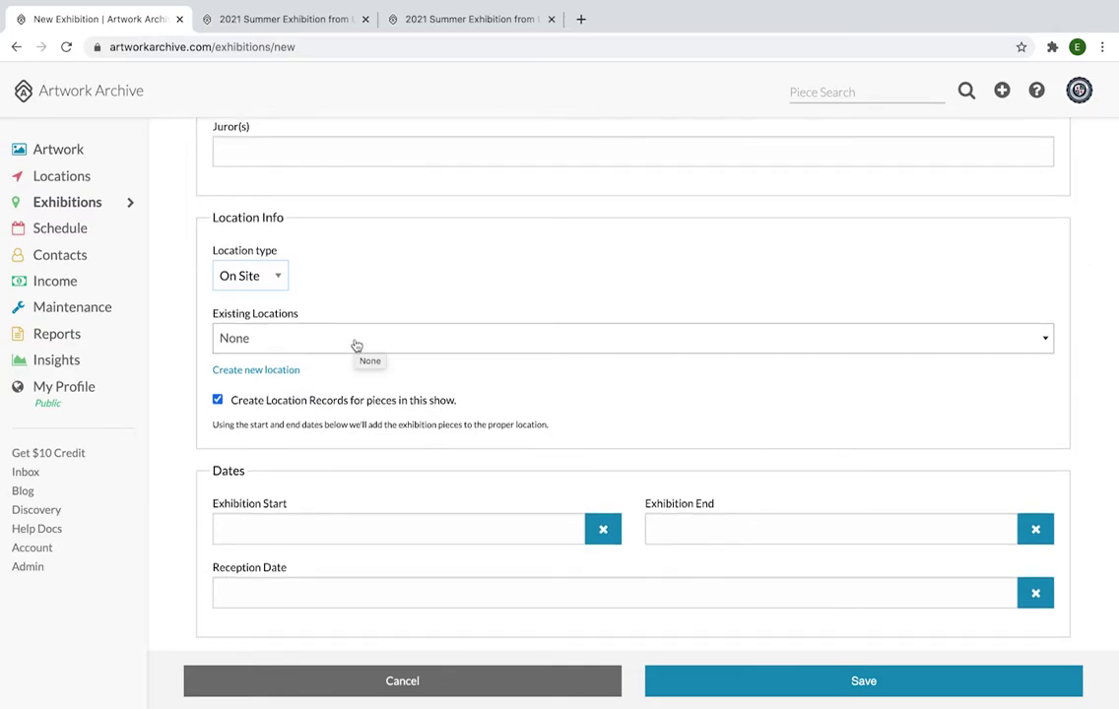
pyautogui.click(357, 345)
pyautogui.scroll(-1, 344, 428)
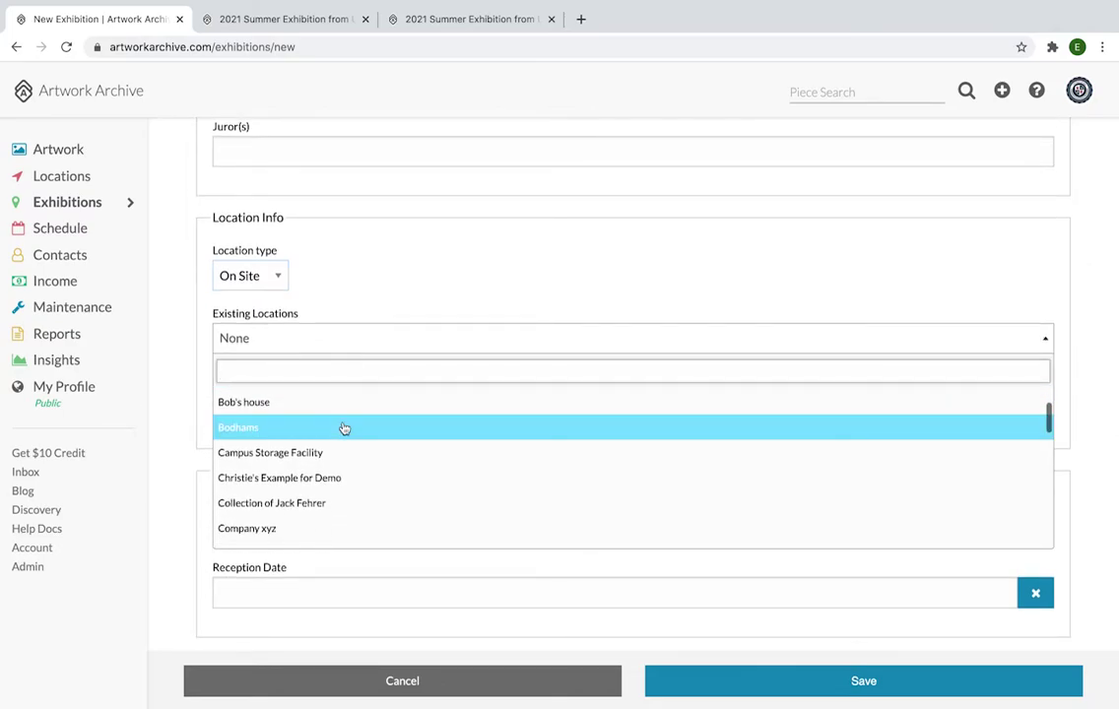
pyautogui.scroll(-1, 345, 427)
pyautogui.click(323, 496)
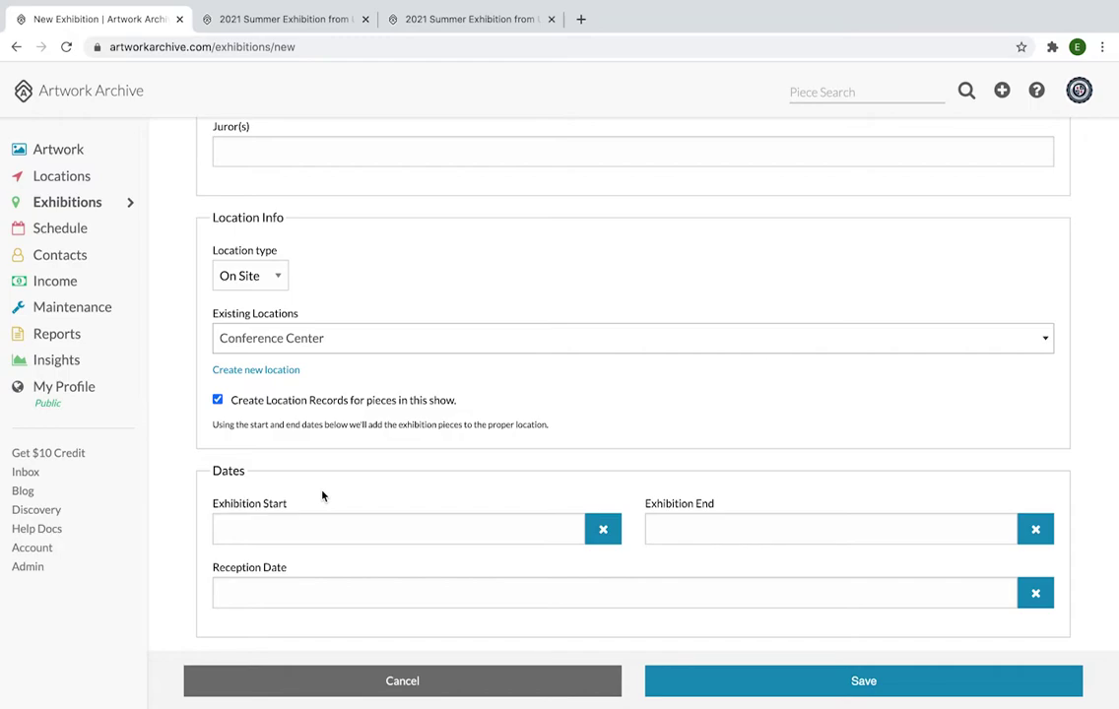
pyautogui.scroll(-1, 322, 495)
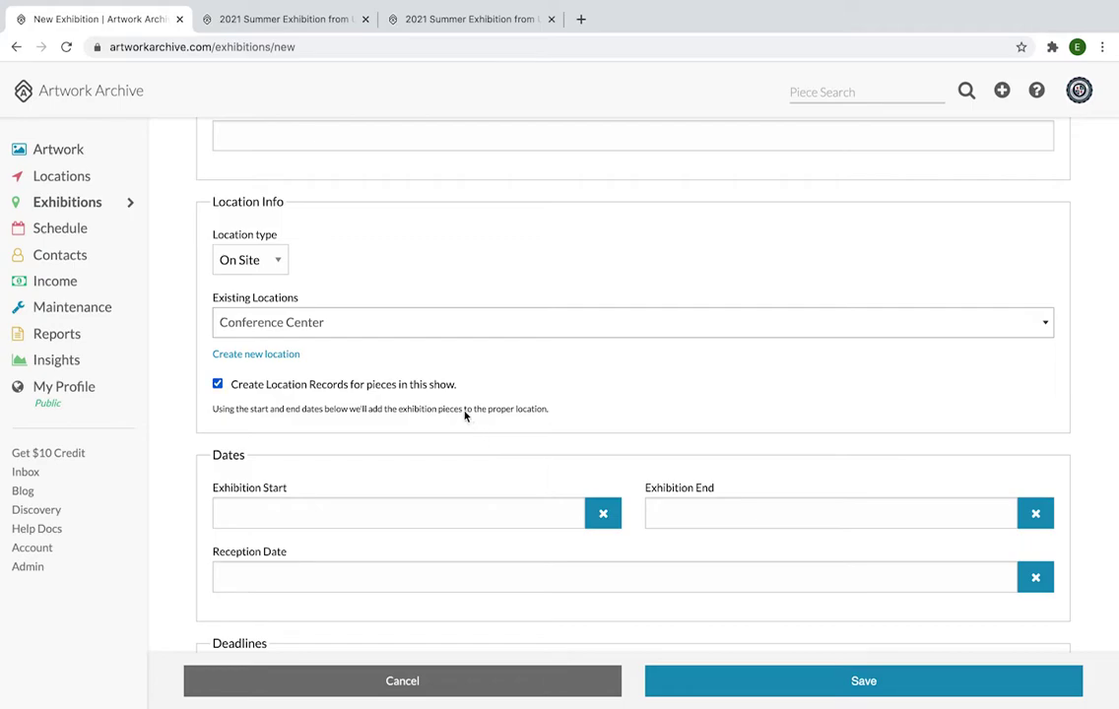
pyautogui.scroll(-1, 462, 401)
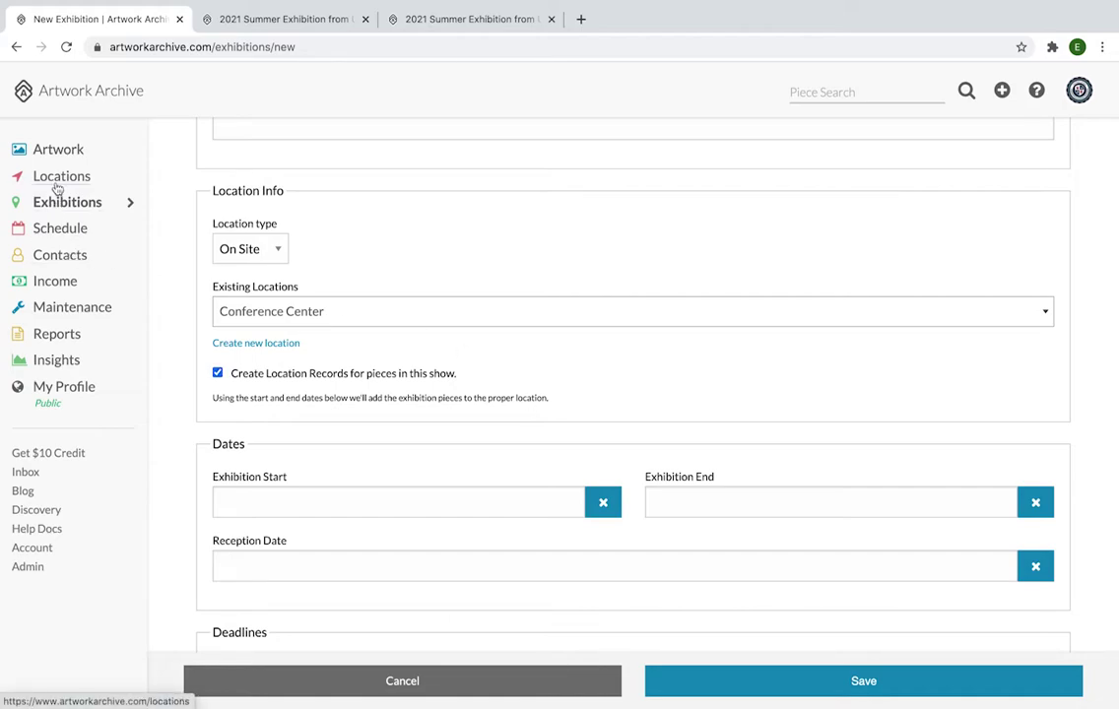
pyautogui.scroll(-2, 282, 312)
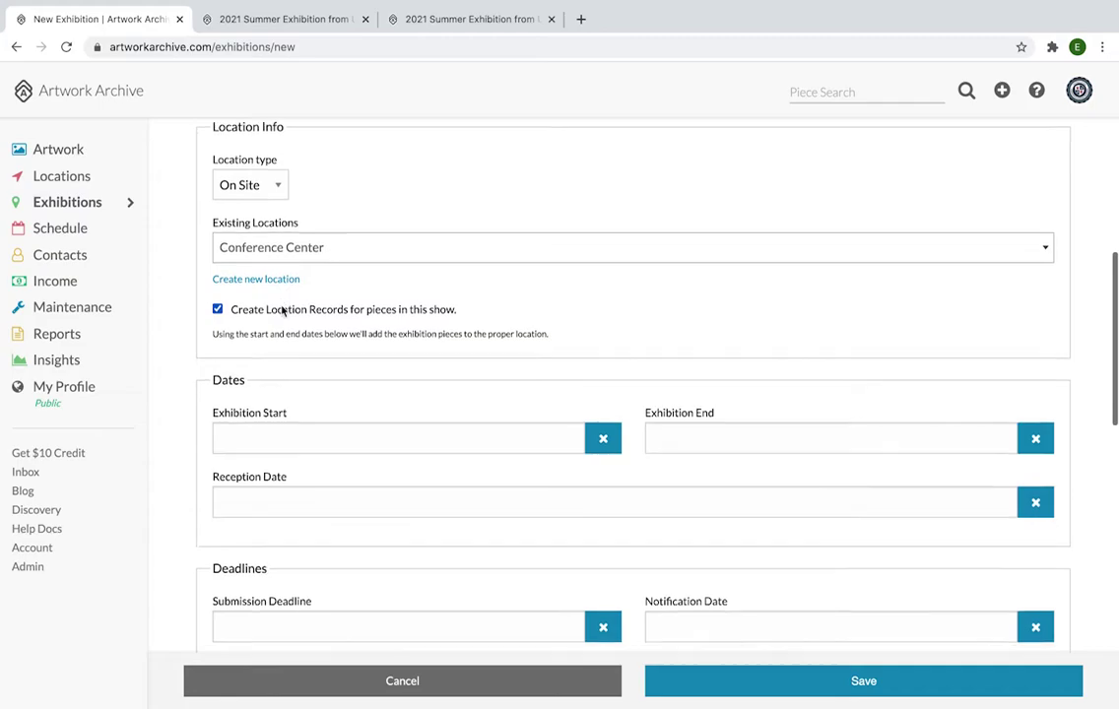
pyautogui.scroll(-5, 282, 312)
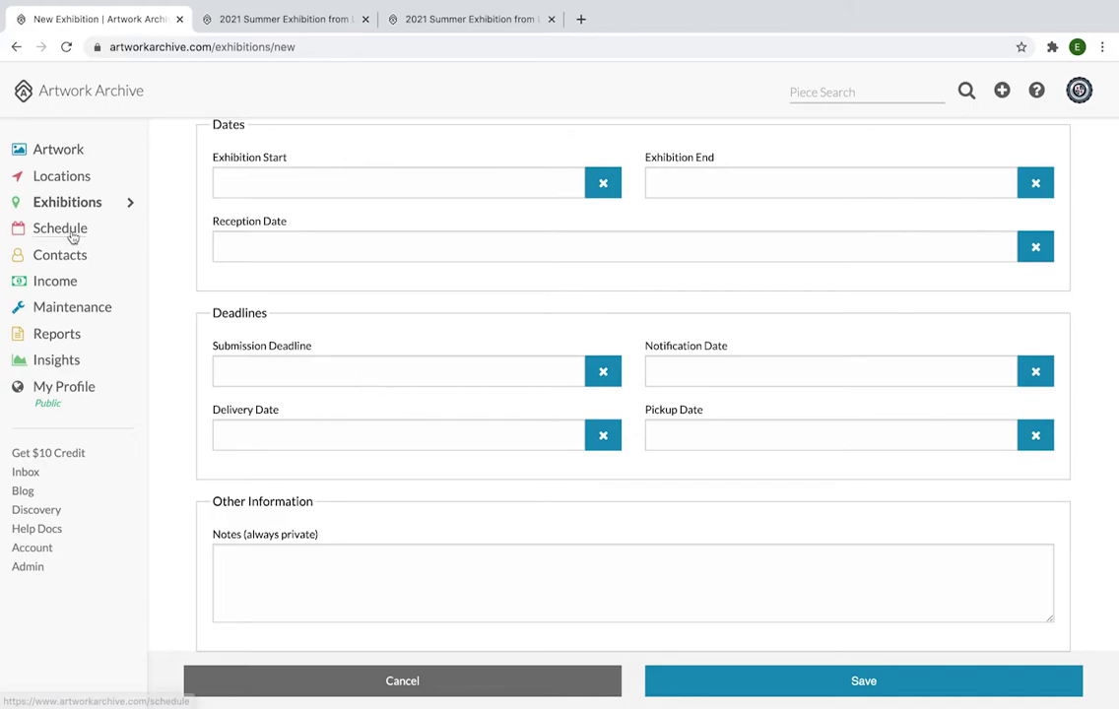
pyautogui.scroll(-3, 418, 328)
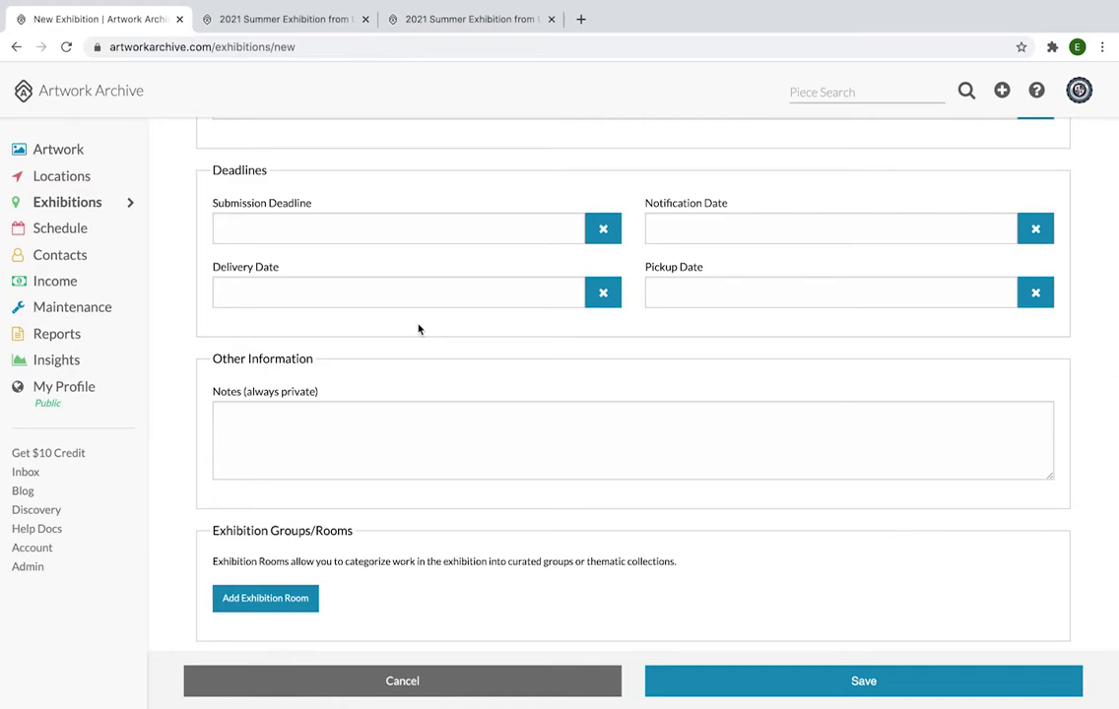
pyautogui.scroll(-1, 418, 328)
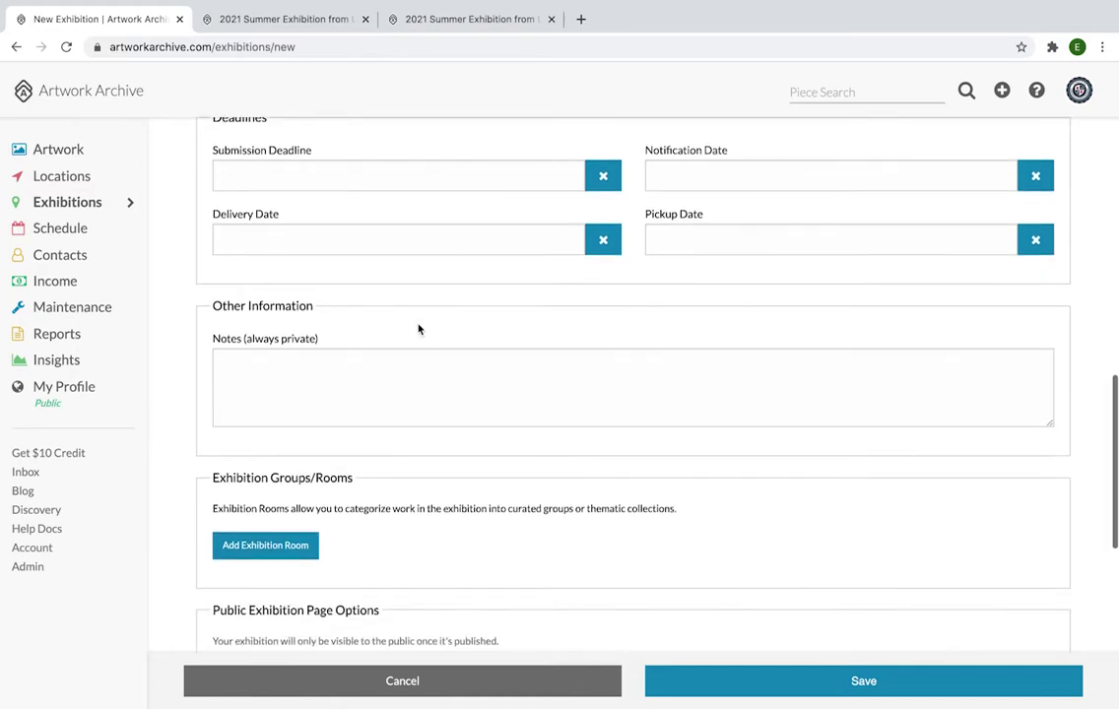
pyautogui.scroll(-1, 387, 392)
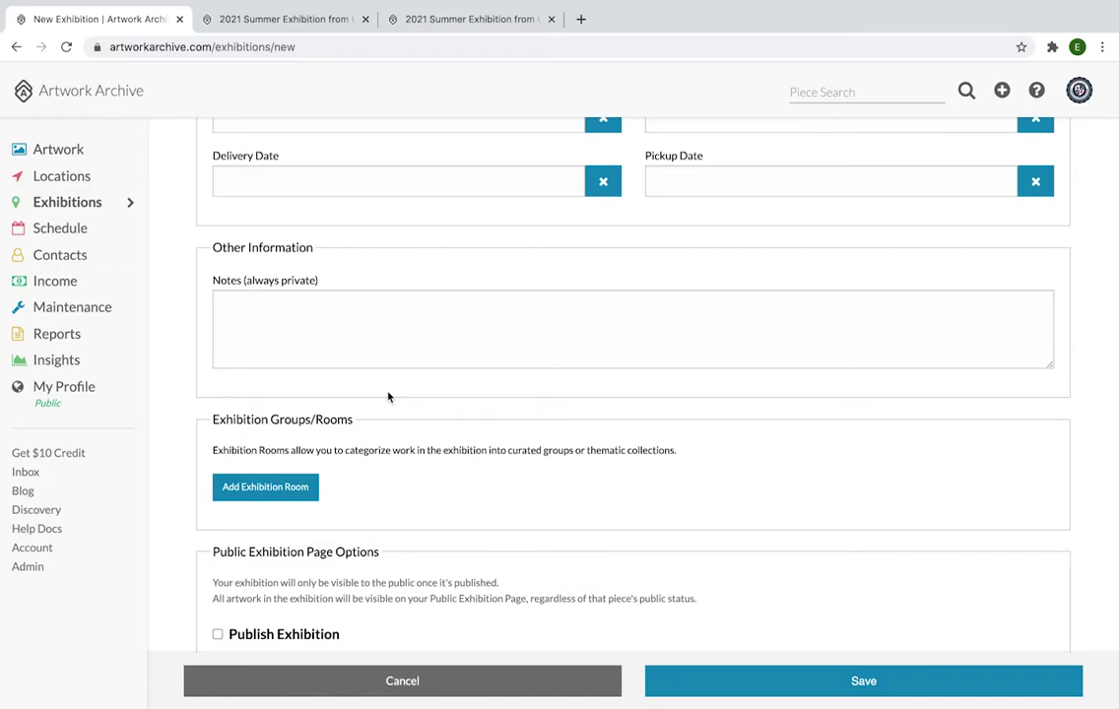
# - Add one blank exhibition room under Exhibition Groups/Rooms
pyautogui.scroll(-2, 388, 397)
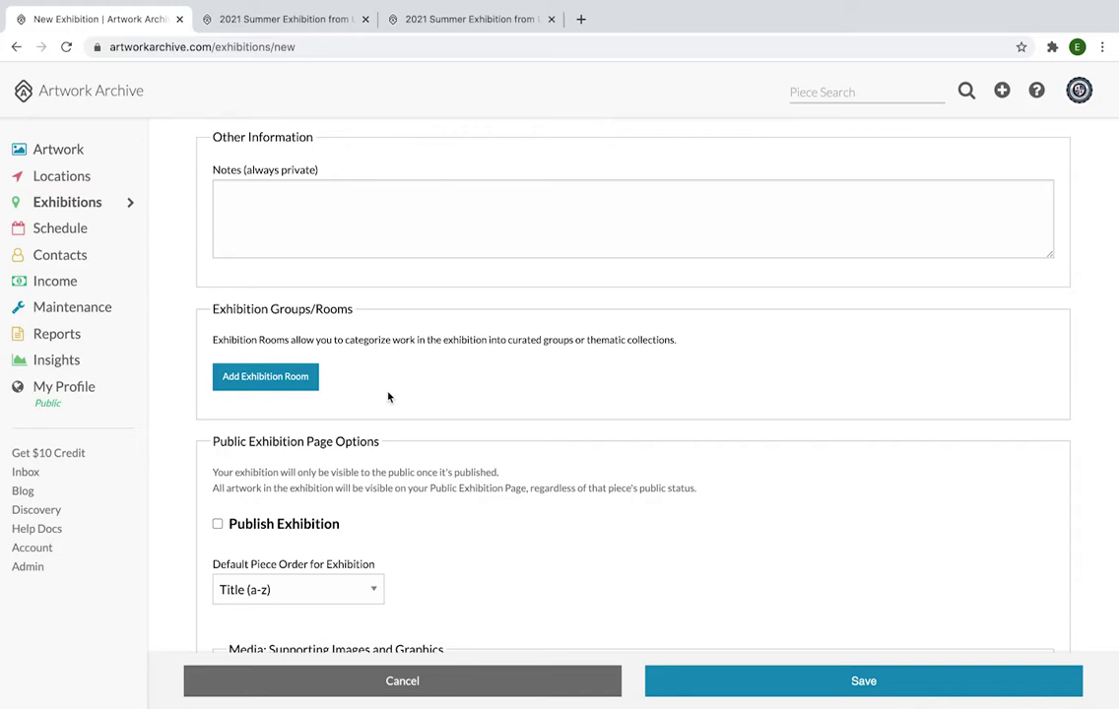
pyautogui.click(313, 379)
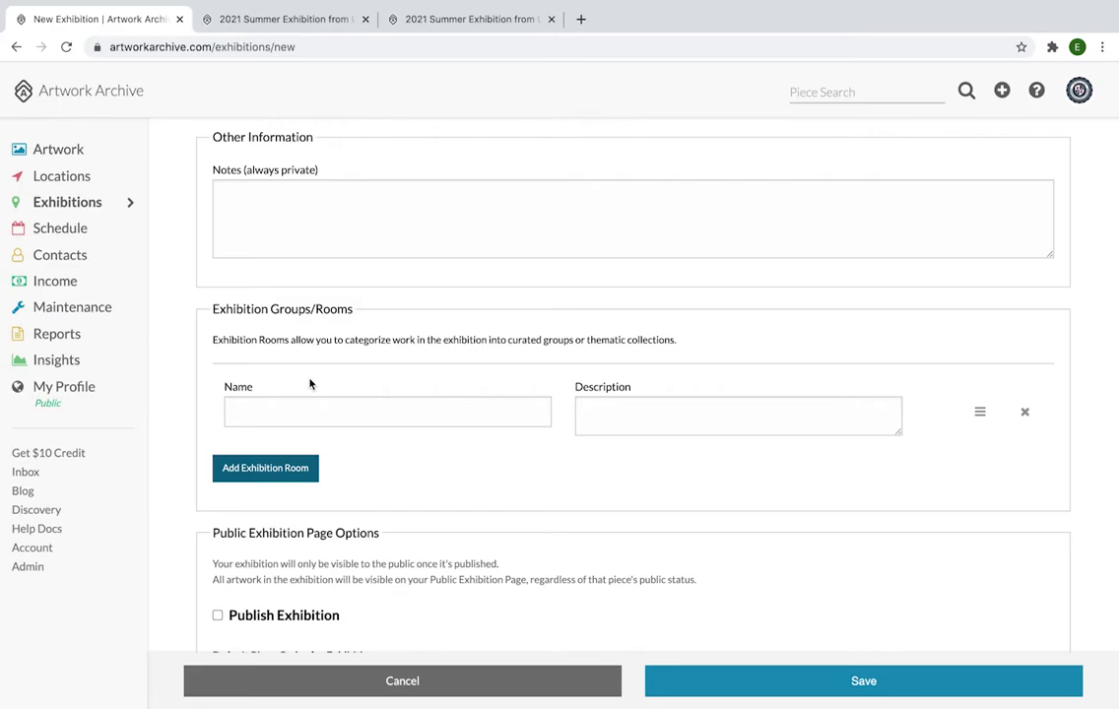
pyautogui.scroll(-2, 309, 383)
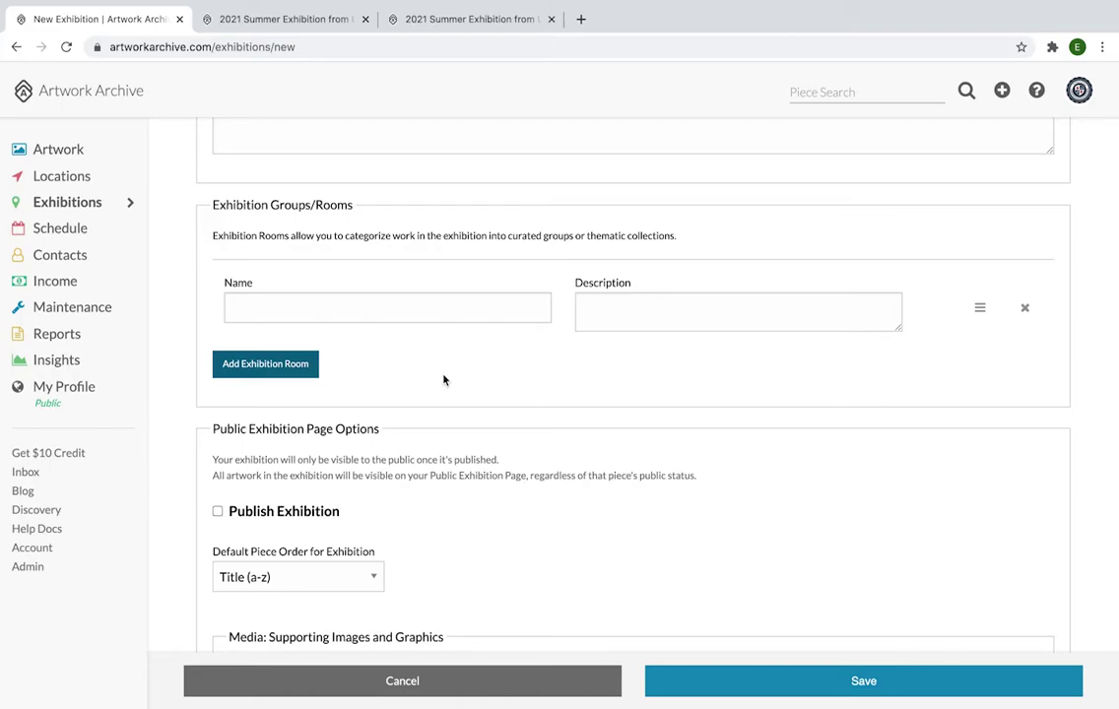
pyautogui.scroll(-3, 443, 380)
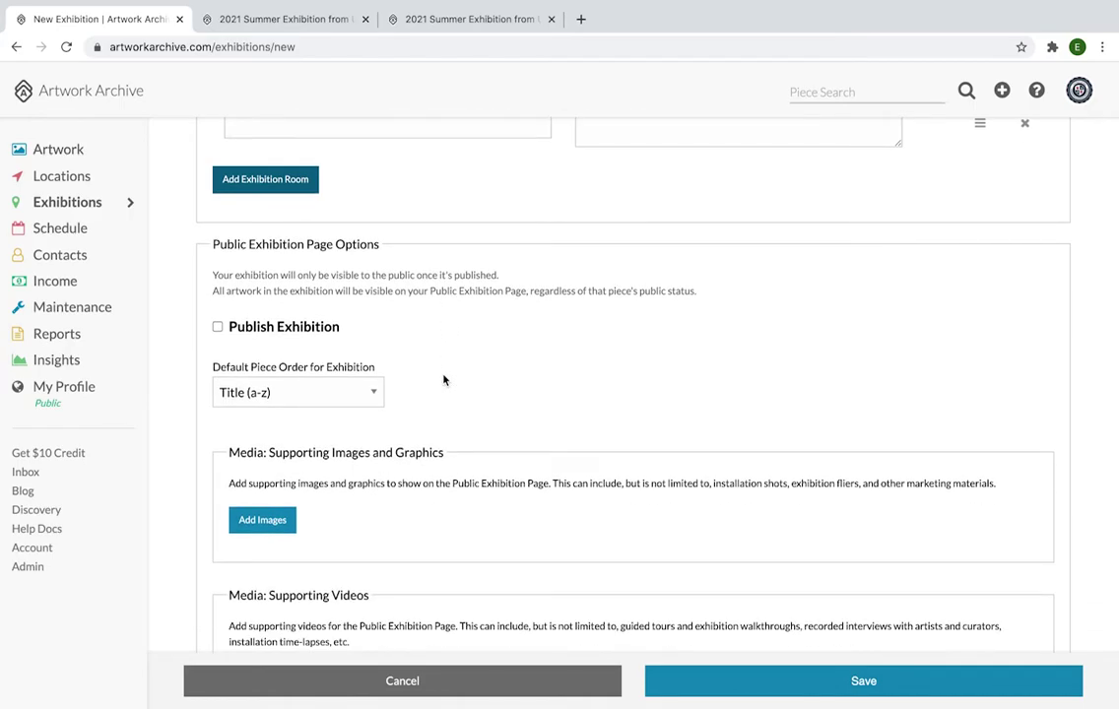
# - Keep Title (a-z) as the default piece order
pyautogui.scroll(-1, 443, 380)
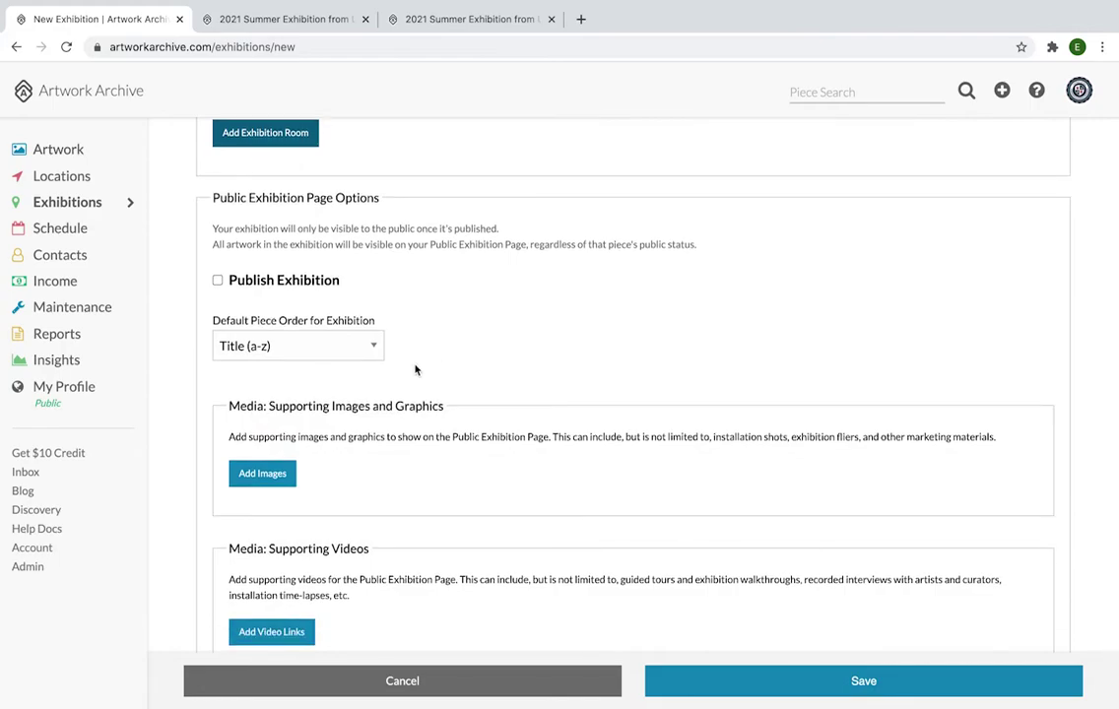
pyautogui.click(374, 347)
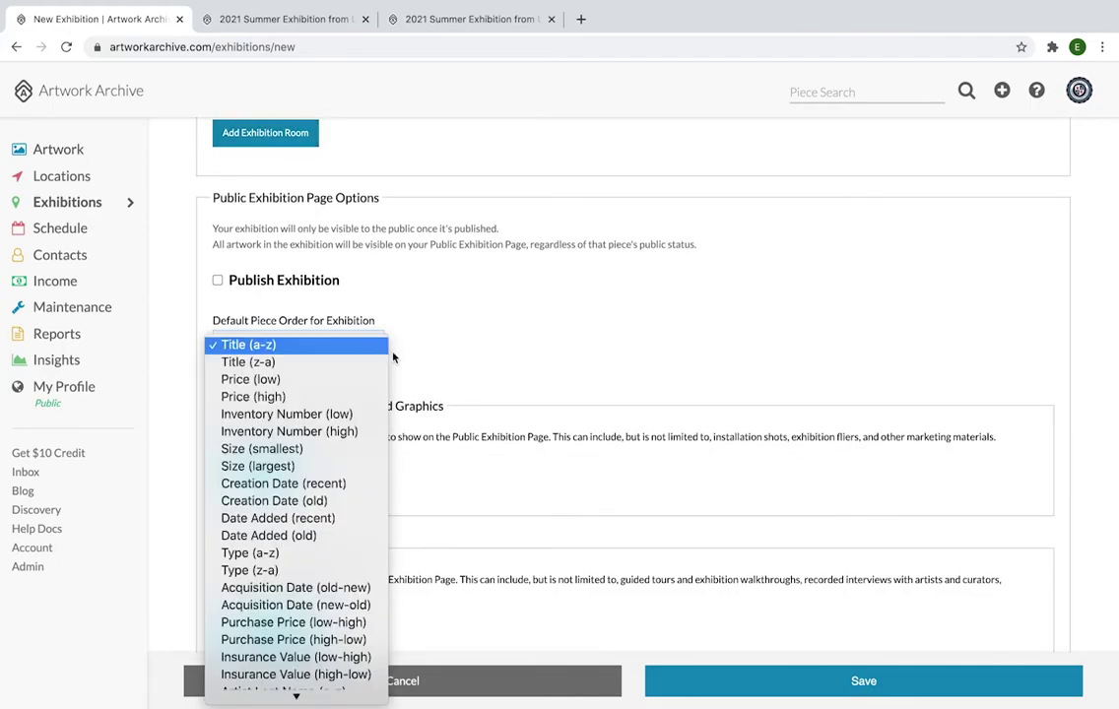
pyautogui.click(455, 358)
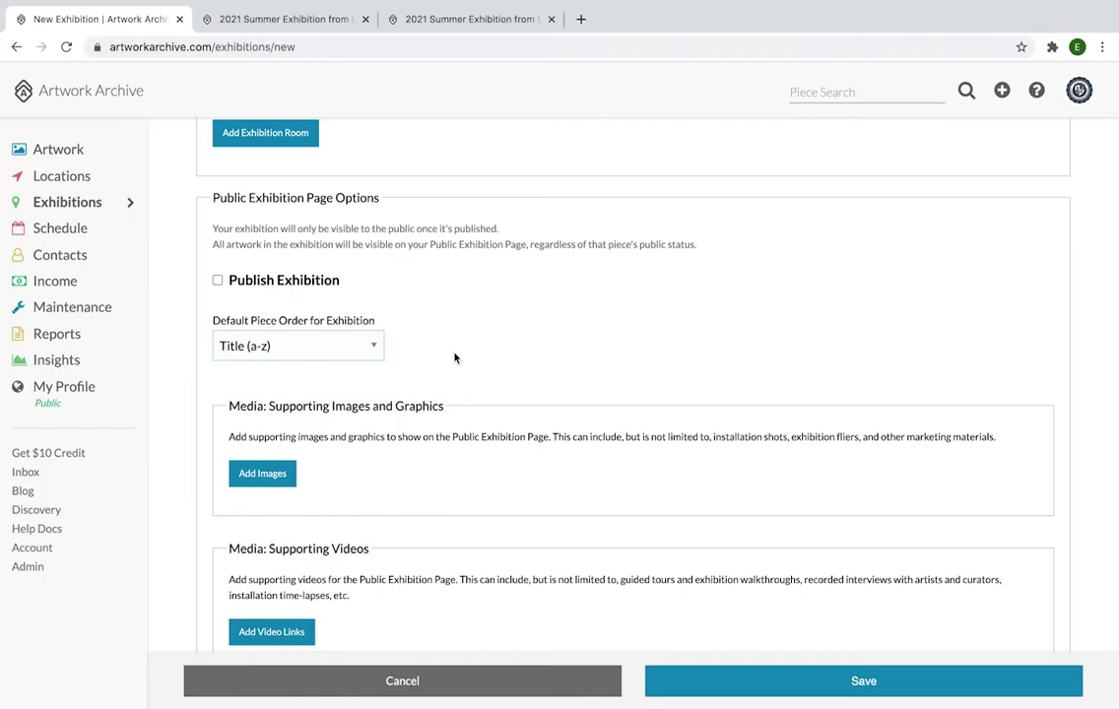
pyautogui.scroll(-1, 455, 359)
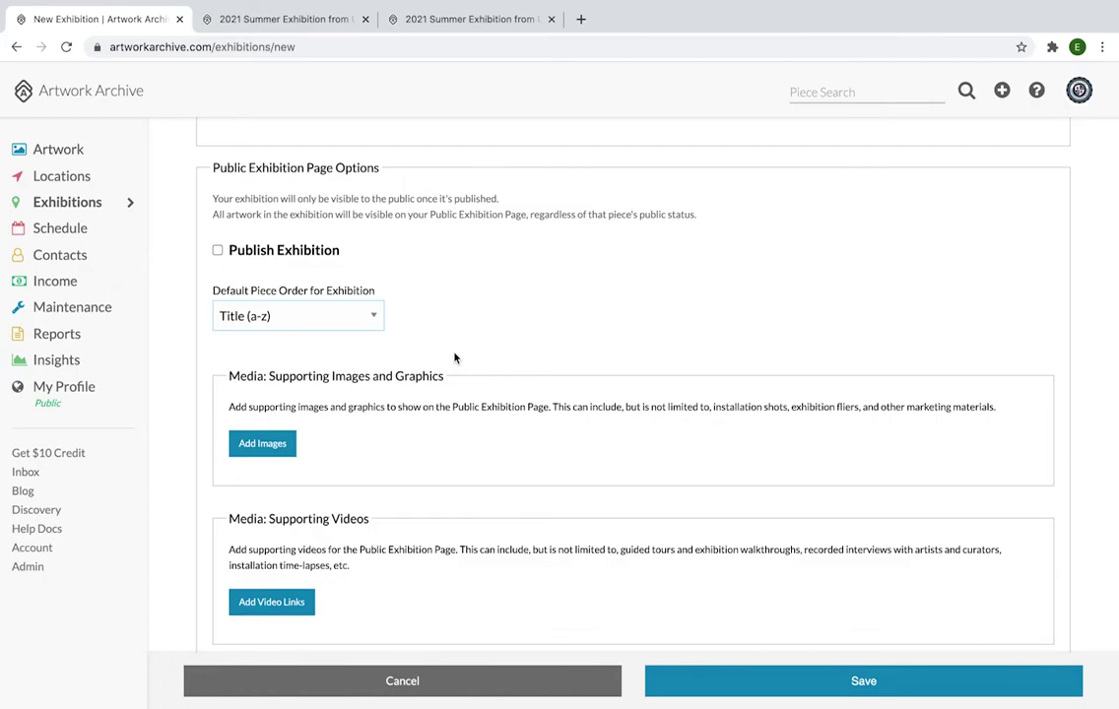
pyautogui.scroll(-3, 454, 357)
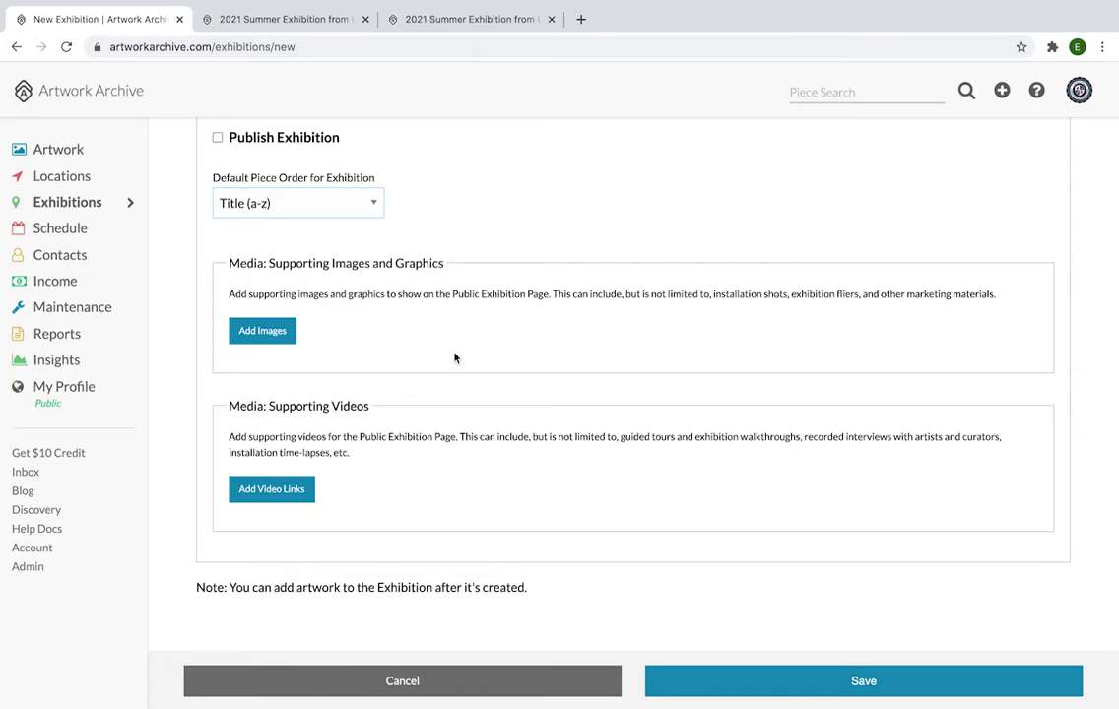
# - Open the supporting image upload window and close it without adding images
pyautogui.tripleClick(603, 294)
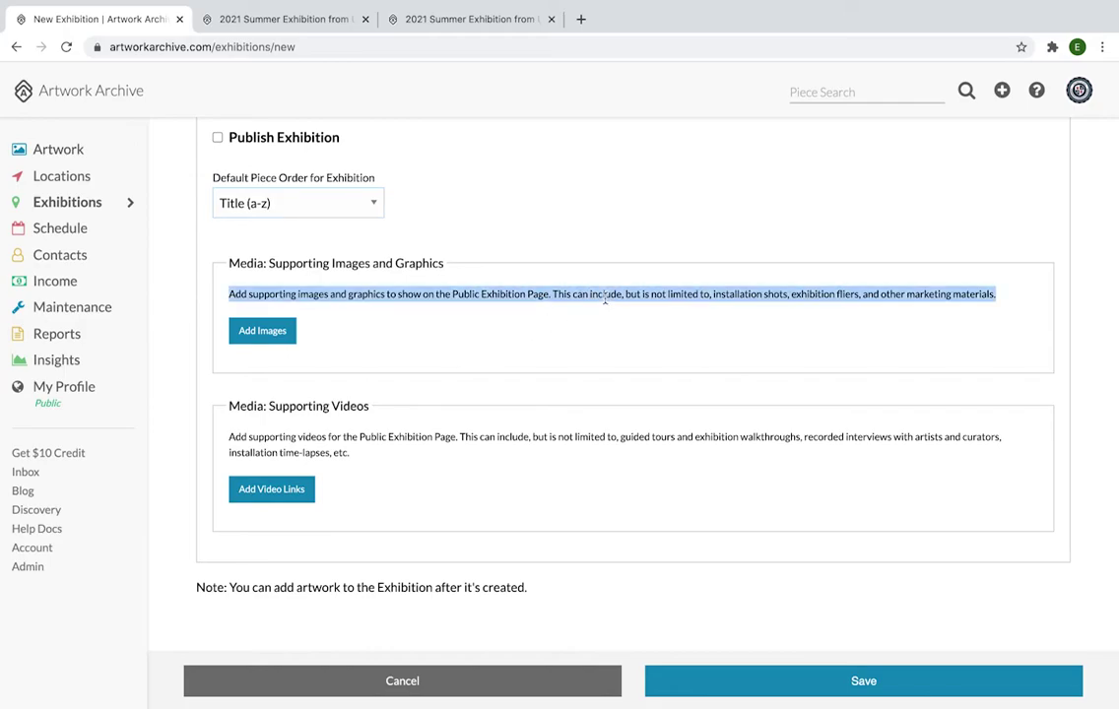
pyautogui.click(569, 332)
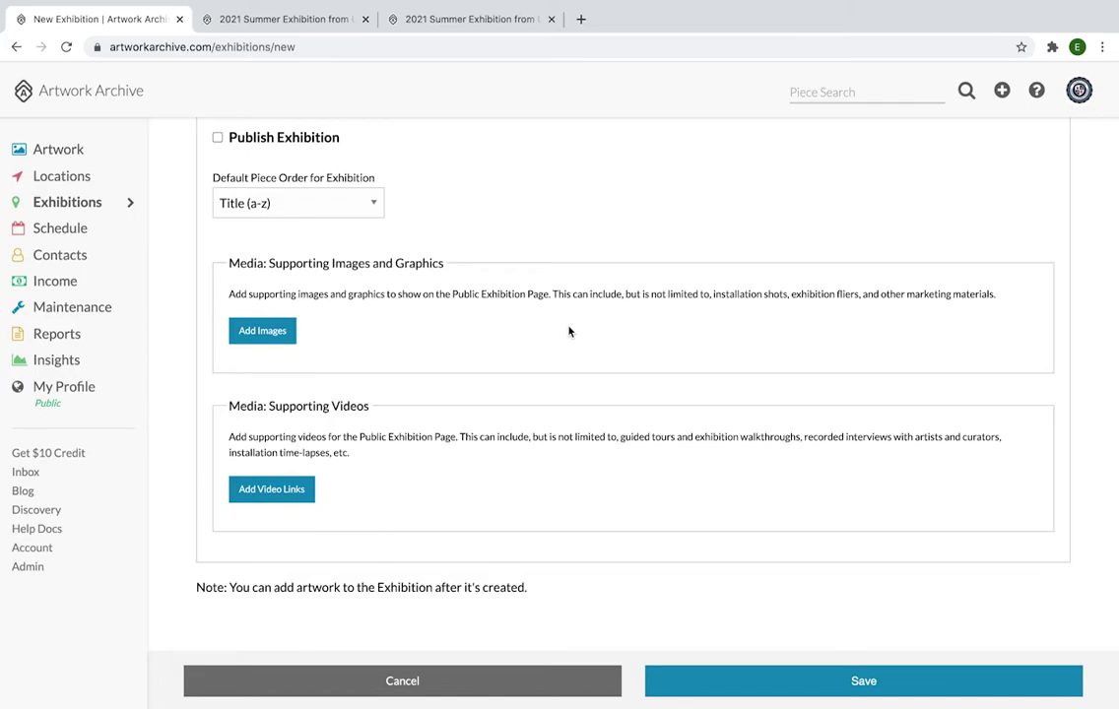
pyautogui.scroll(-1, 569, 332)
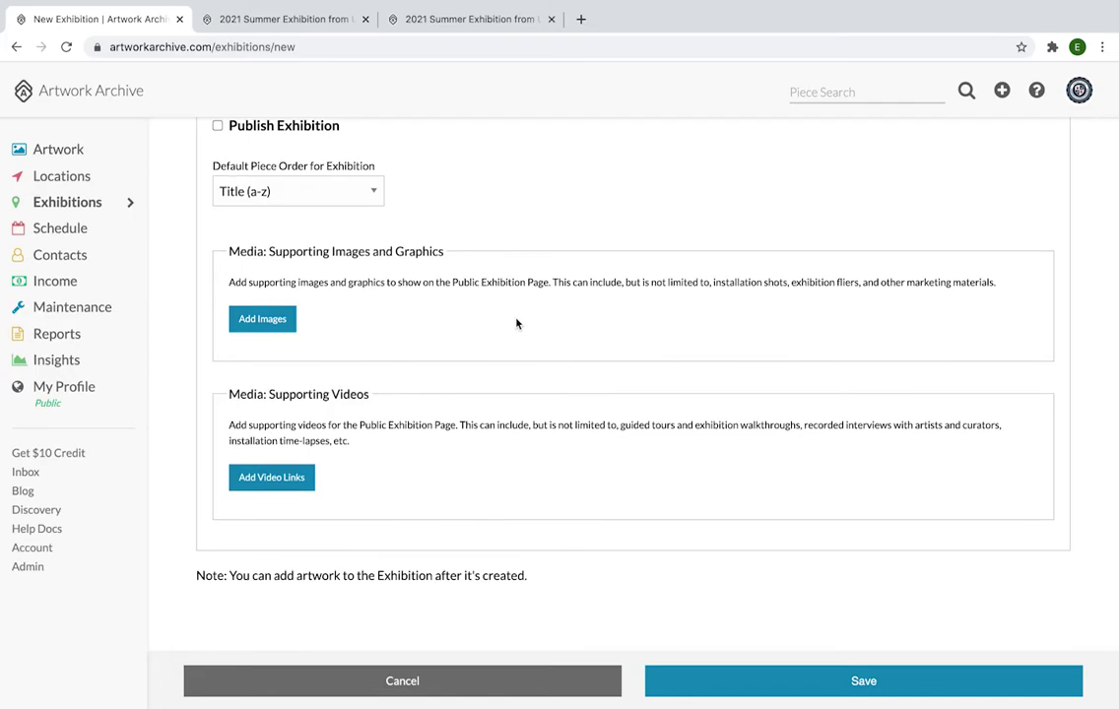
pyautogui.click(291, 320)
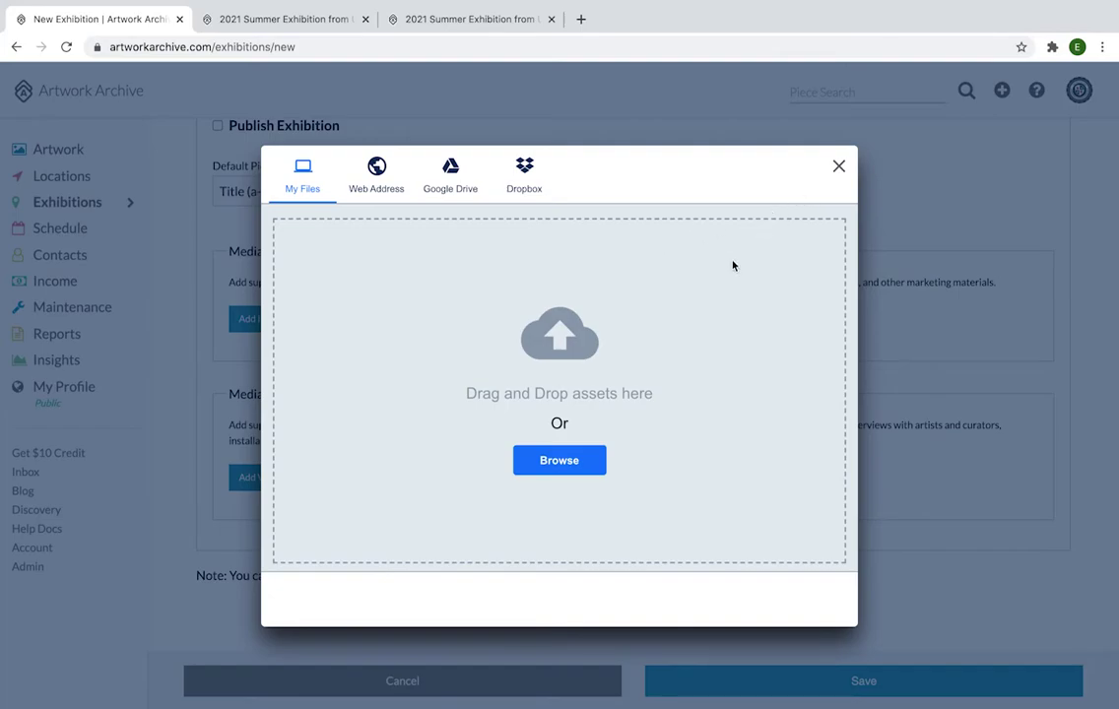
pyautogui.click(838, 170)
# - Add an empty supporting video entry with blank YouTube or Vimeo Link and Caption
pyautogui.scroll(-1, 719, 263)
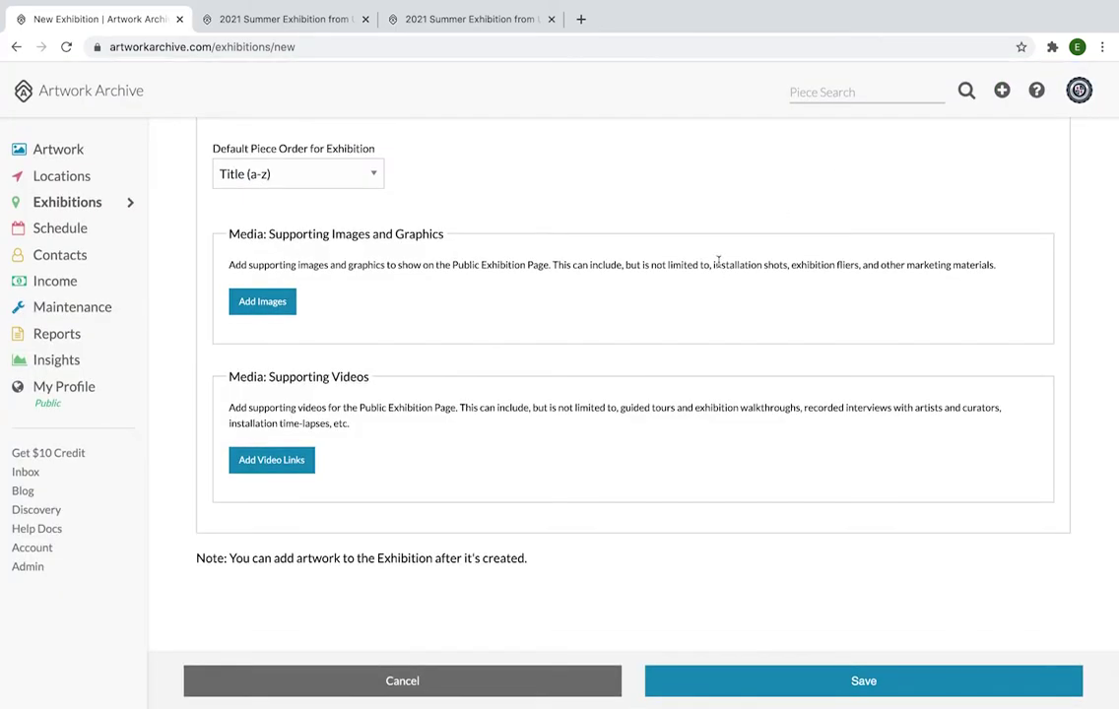
pyautogui.click(307, 459)
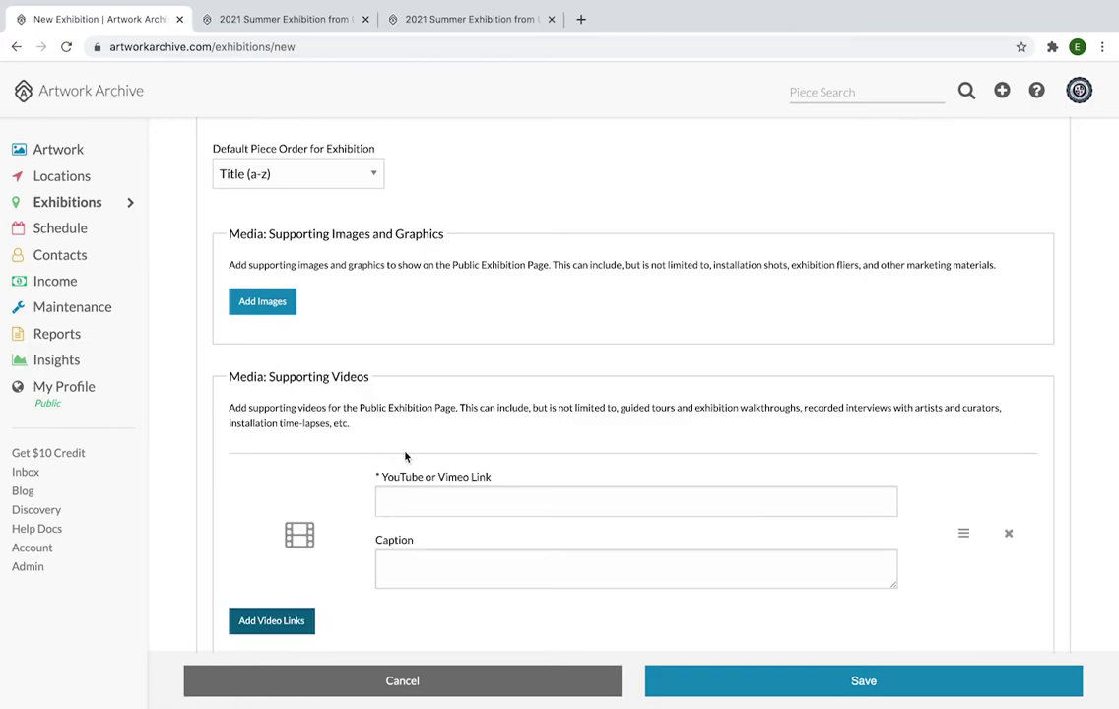
pyautogui.scroll(-1, 405, 456)
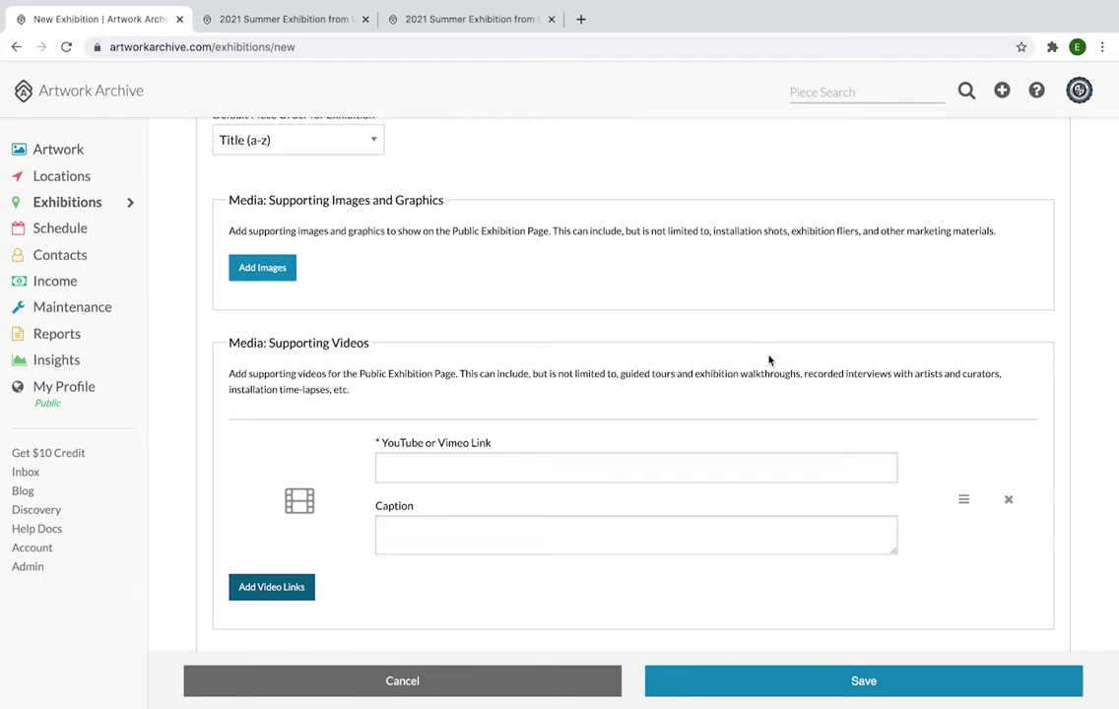
pyautogui.scroll(-3, 770, 360)
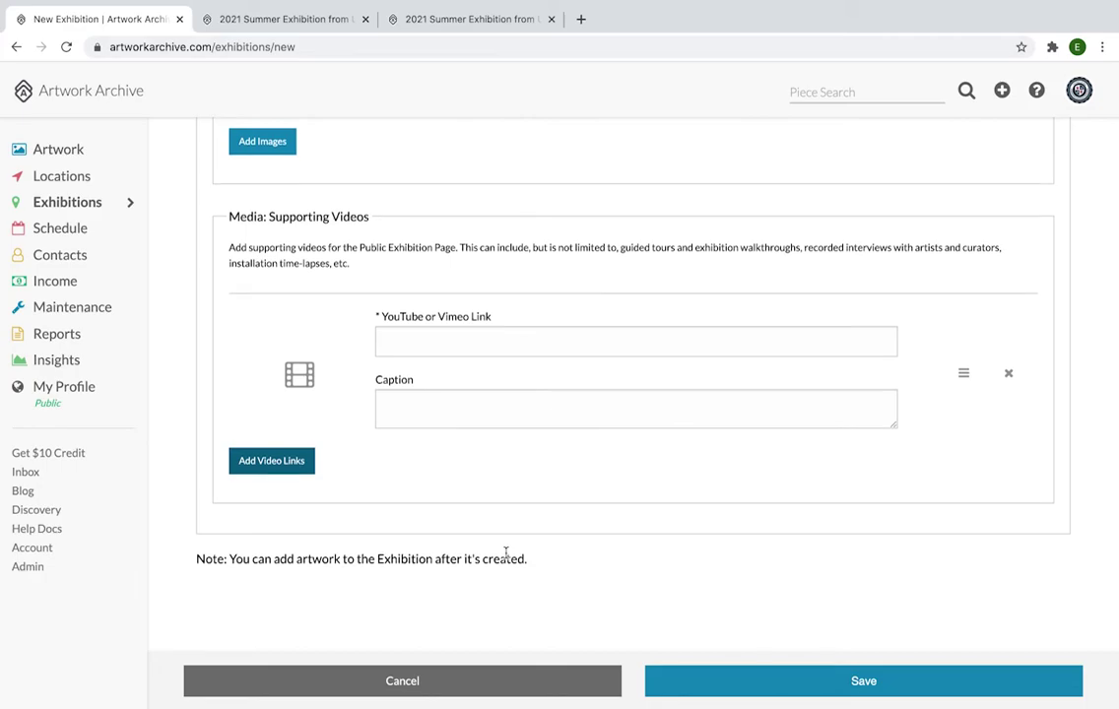
# - Enter 'Exhibit' as the exhibition name and try saving the new exhibition
pyautogui.scroll(15, 505, 553)
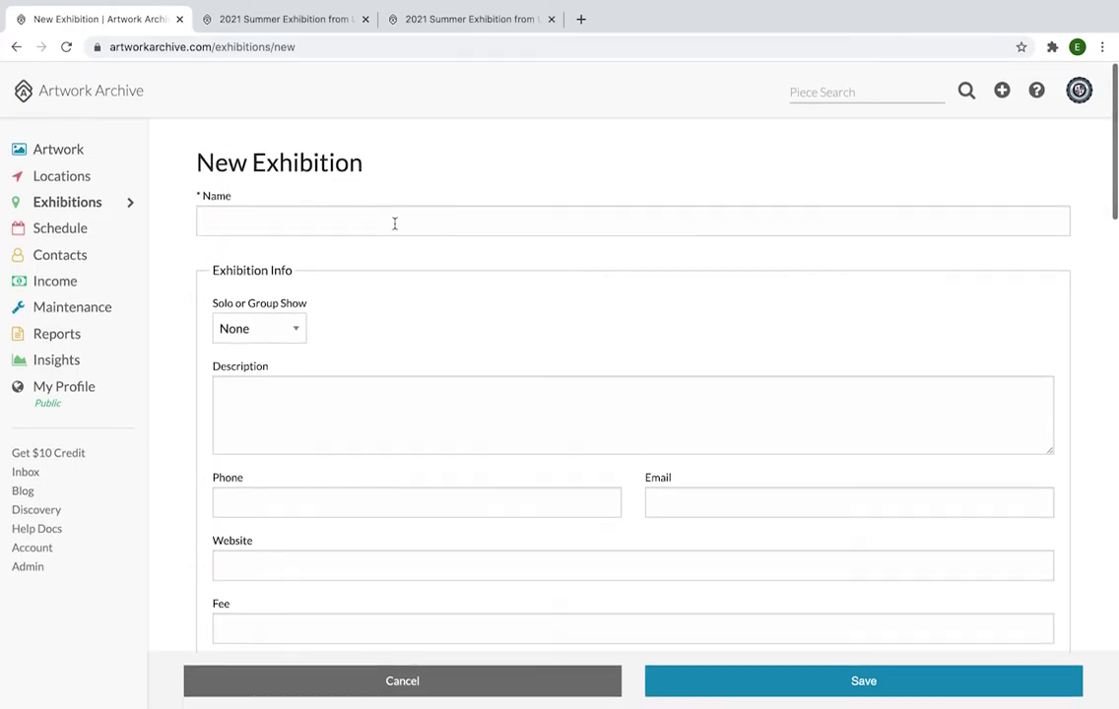
pyautogui.click(392, 222)
pyautogui.write('Exhibit')
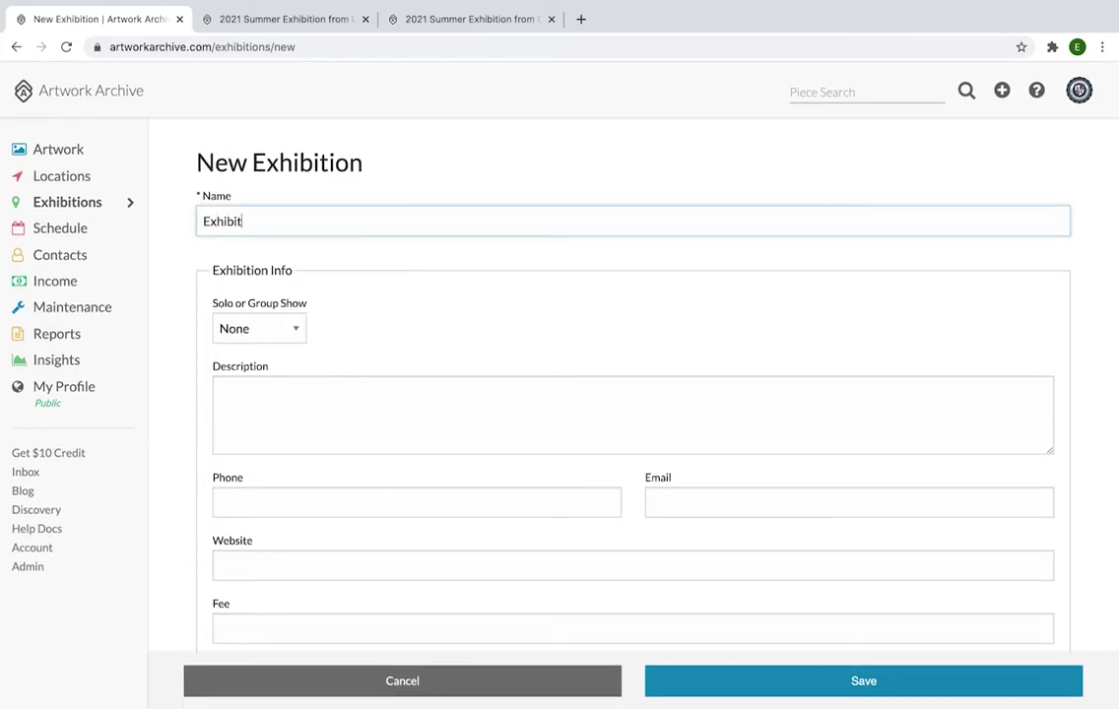
pyautogui.click(904, 695)
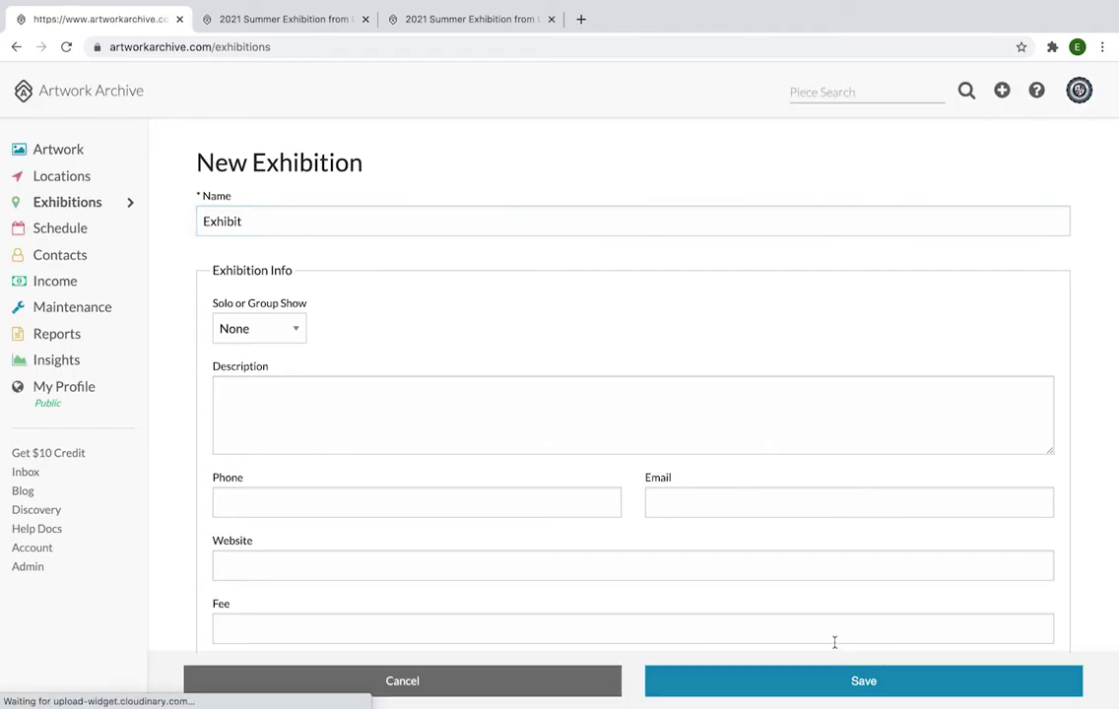
pyautogui.click(820, 682)
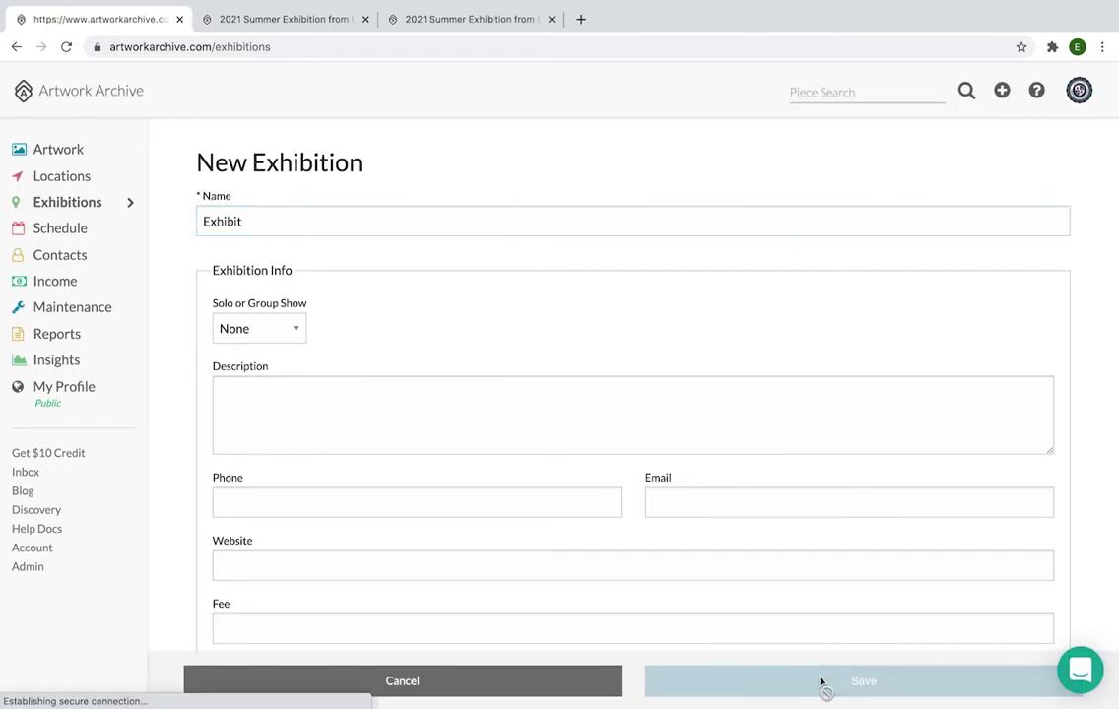
# - Delete the blank YouTube/Vimeo supporting-video row and save the exhibition
pyautogui.scroll(-15, 754, 598)
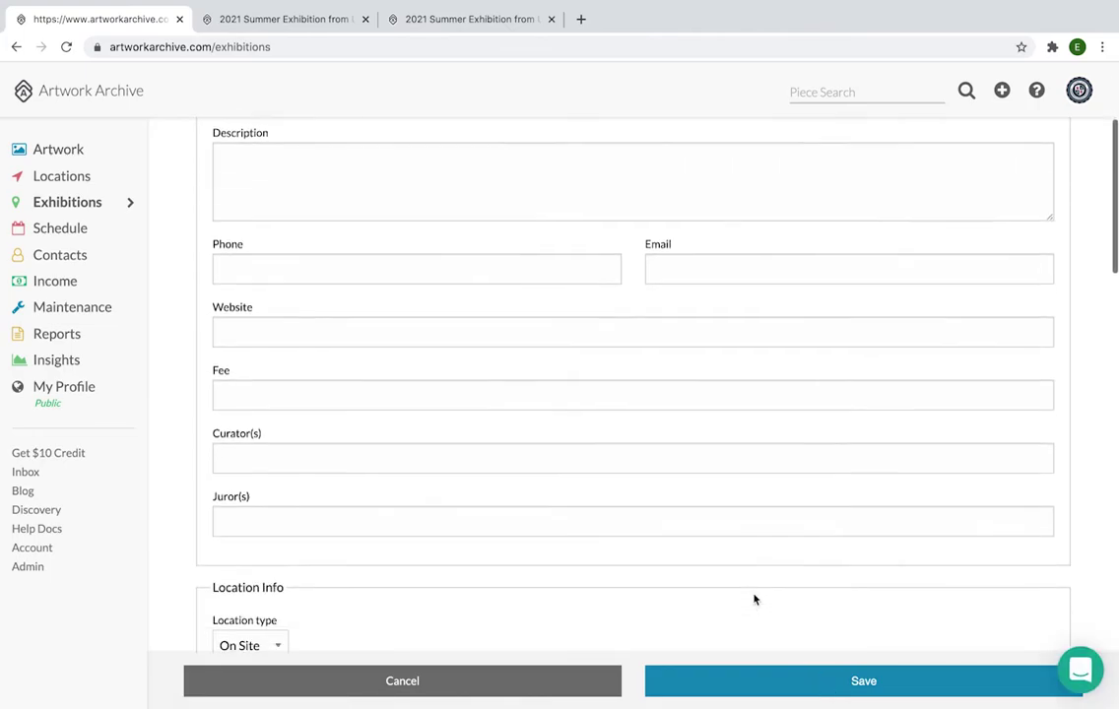
pyautogui.scroll(-6, 755, 598)
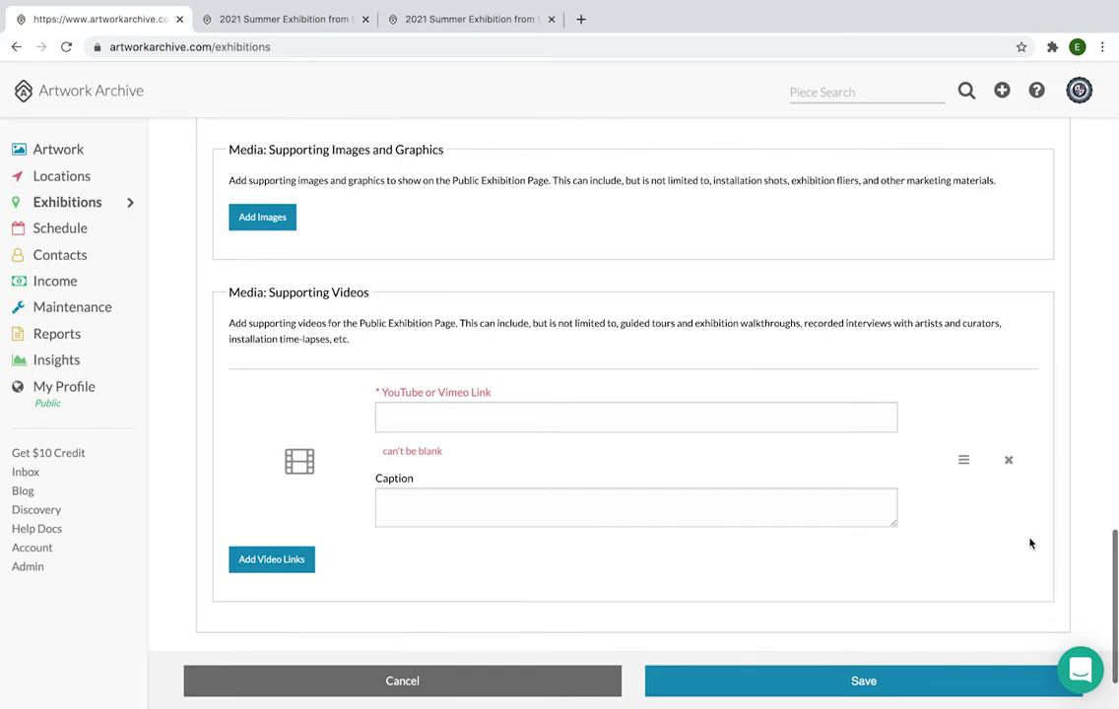
pyautogui.click(1009, 462)
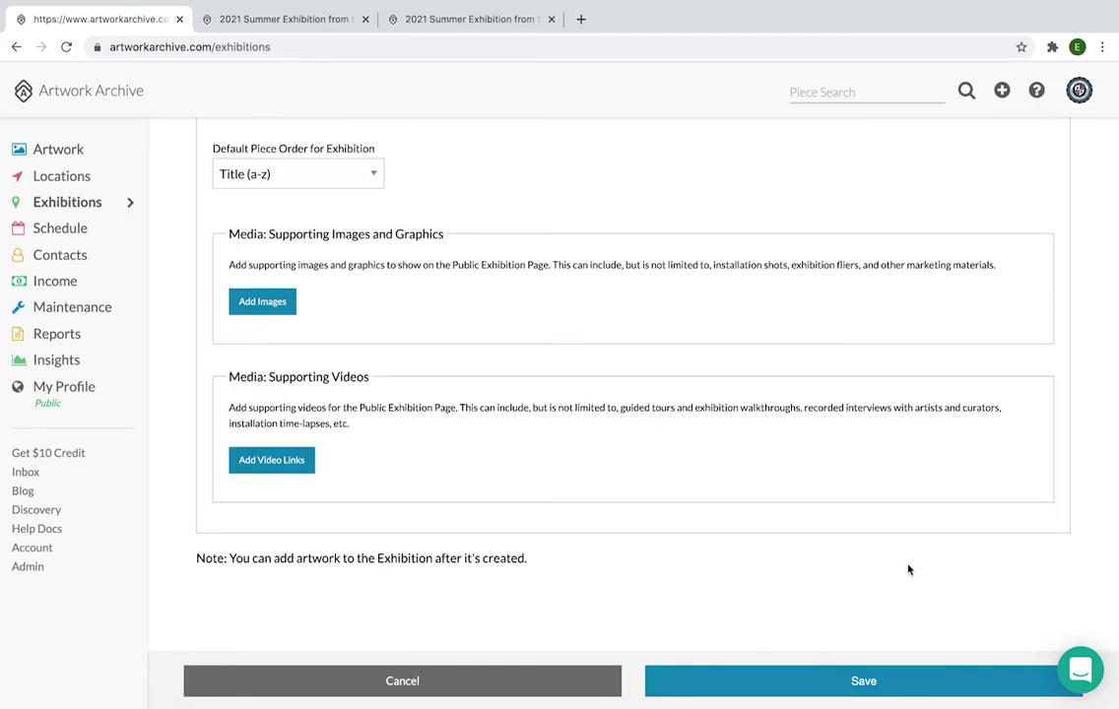
pyautogui.click(863, 681)
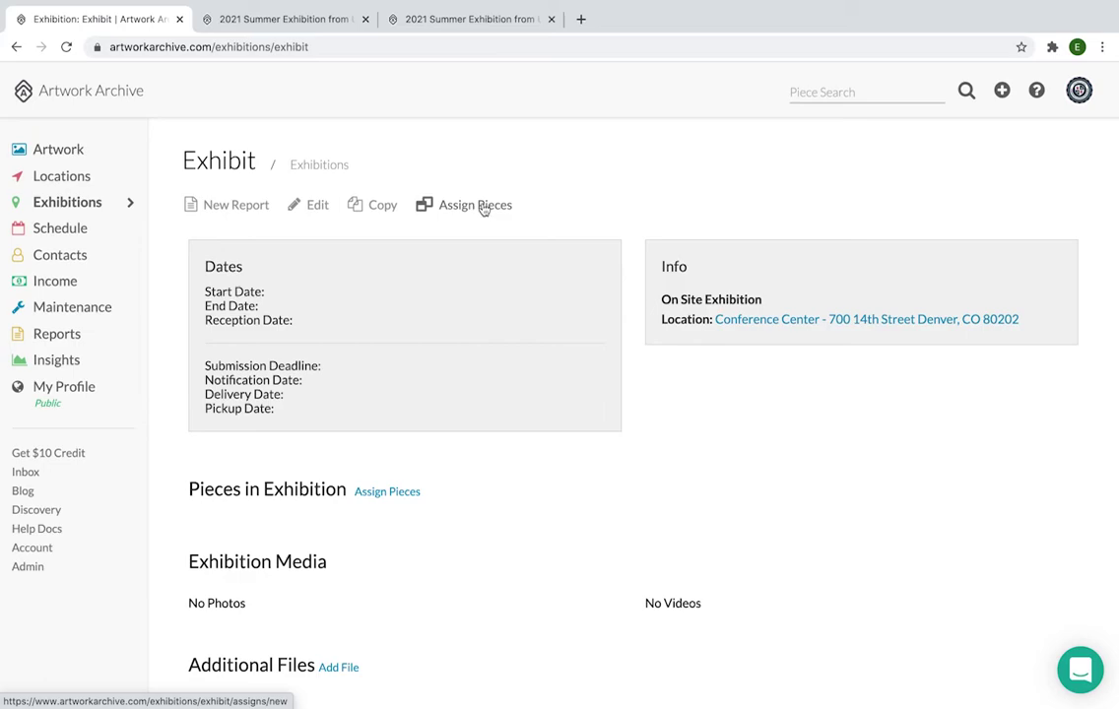
# - Go to Assign Pieces for Exhibit to list the 32 available artworks
pyautogui.click(483, 209)
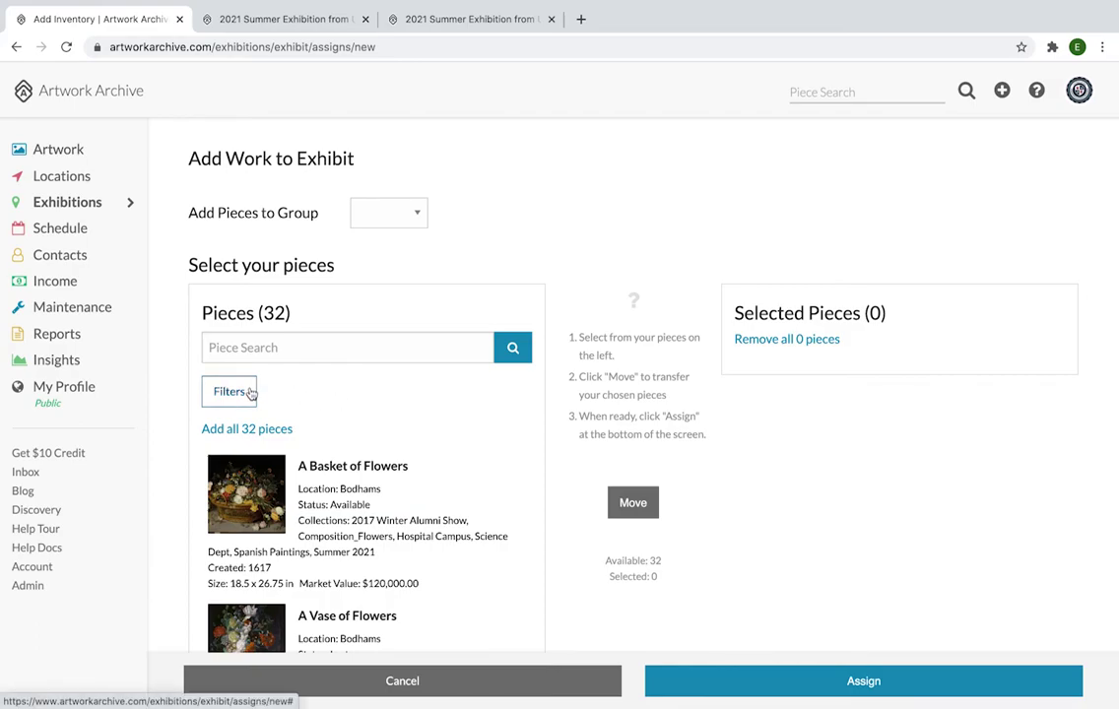
# - Filter the available pieces by a single artist, leaving nine works
pyautogui.click(251, 393)
pyautogui.scroll(-3, 251, 414)
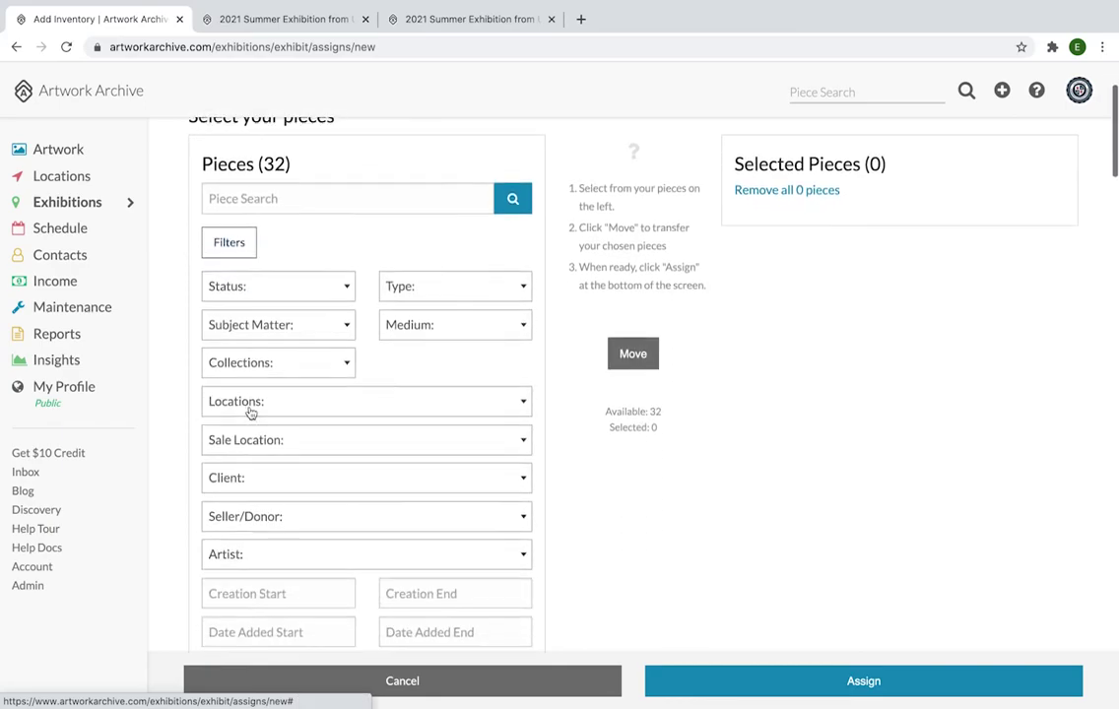
pyautogui.scroll(-1, 251, 414)
pyautogui.click(239, 497)
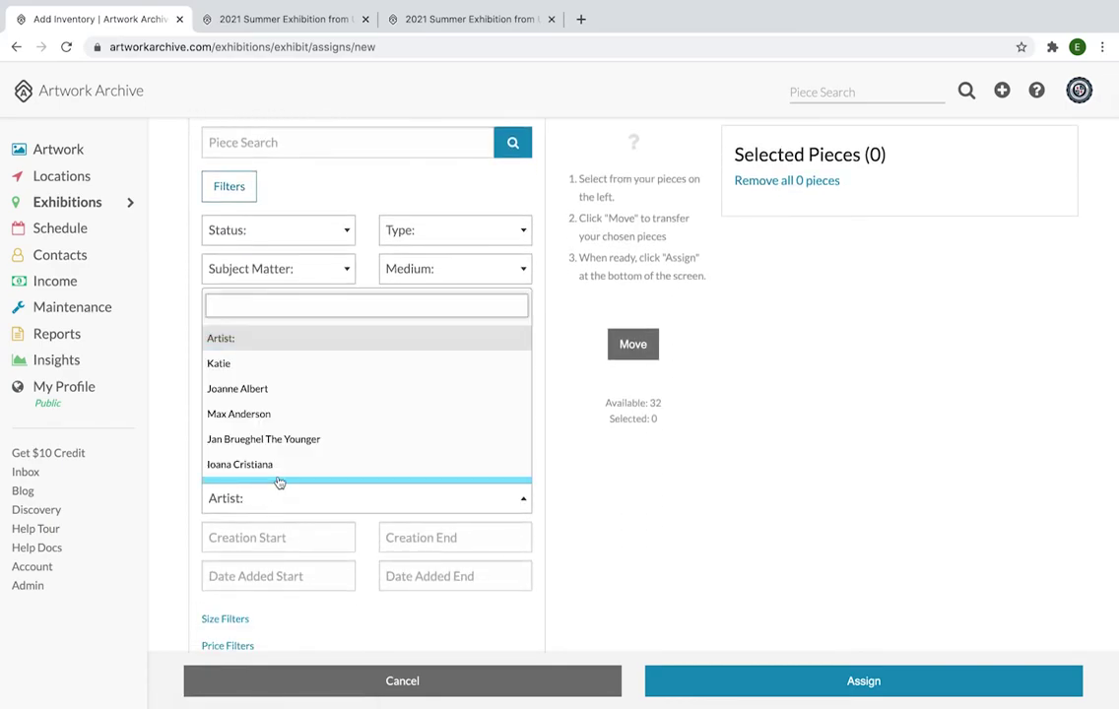
pyautogui.click(268, 390)
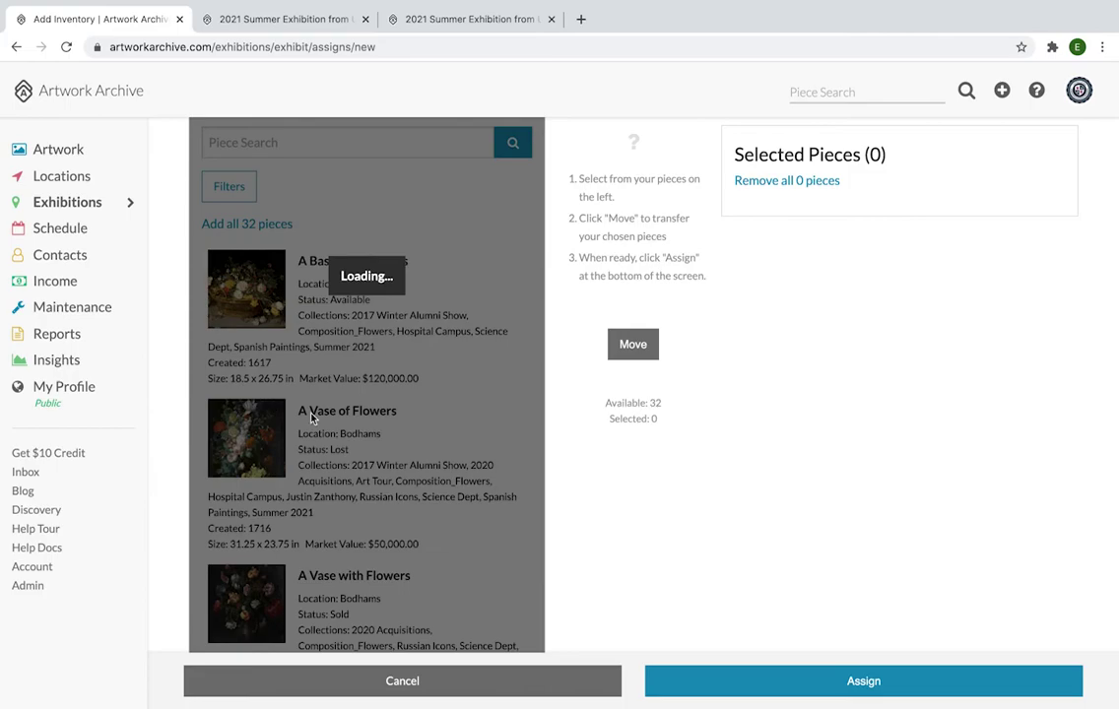
pyautogui.scroll(1, 424, 420)
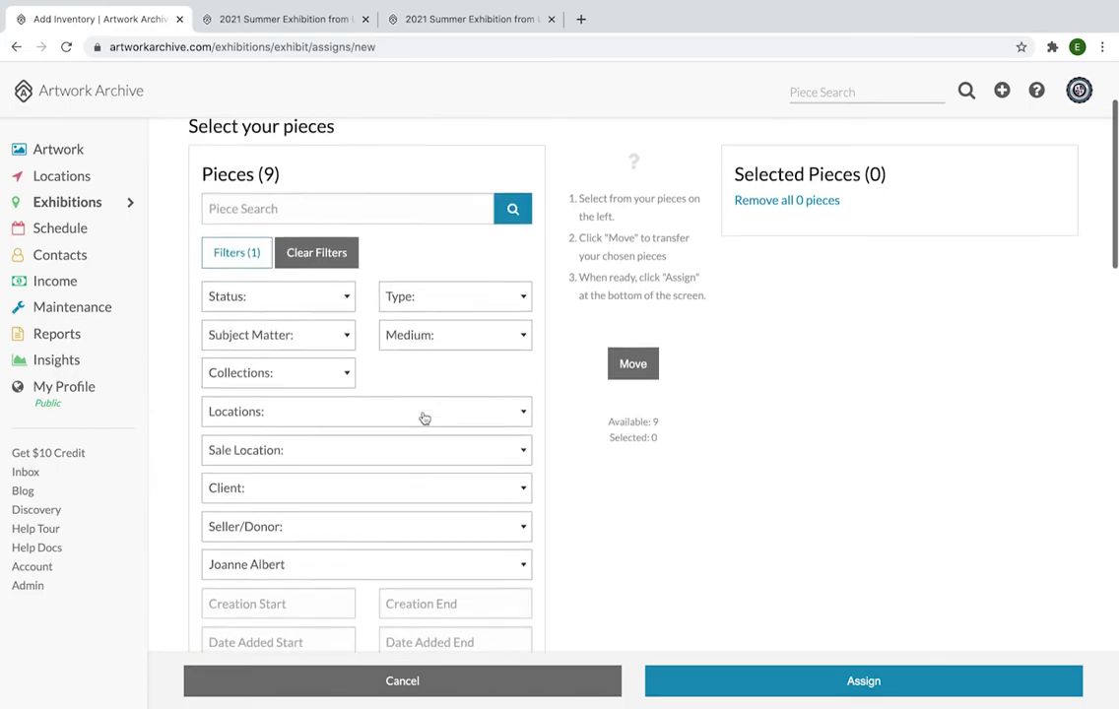
pyautogui.scroll(-1, 424, 418)
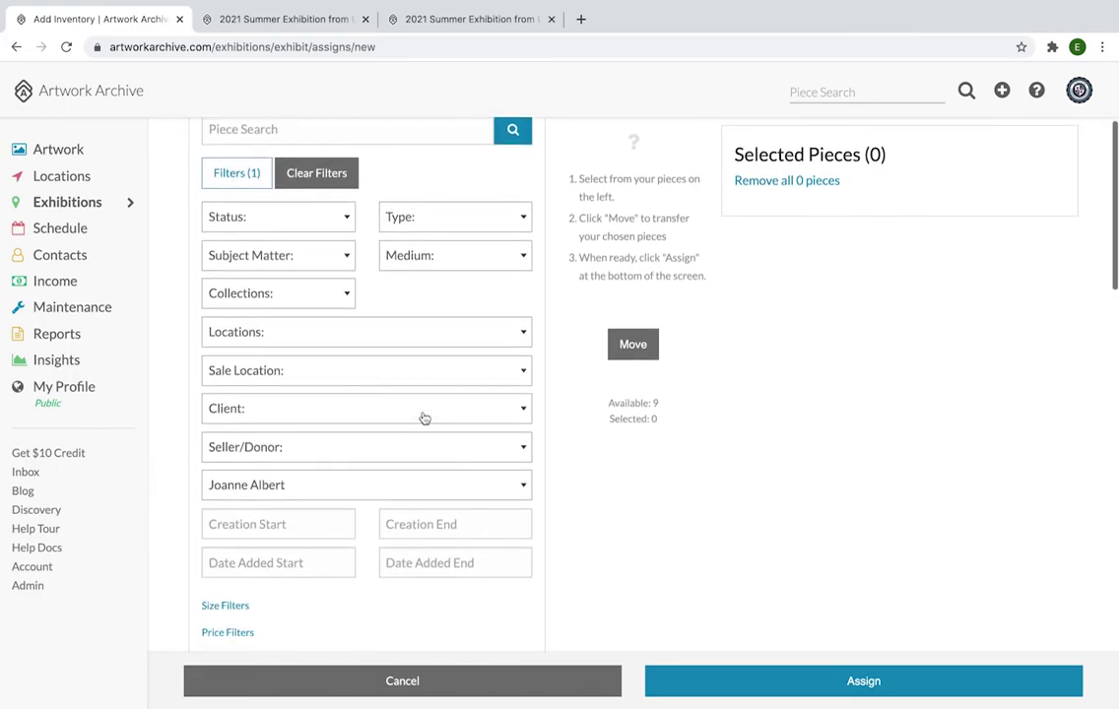
pyautogui.scroll(-3, 425, 419)
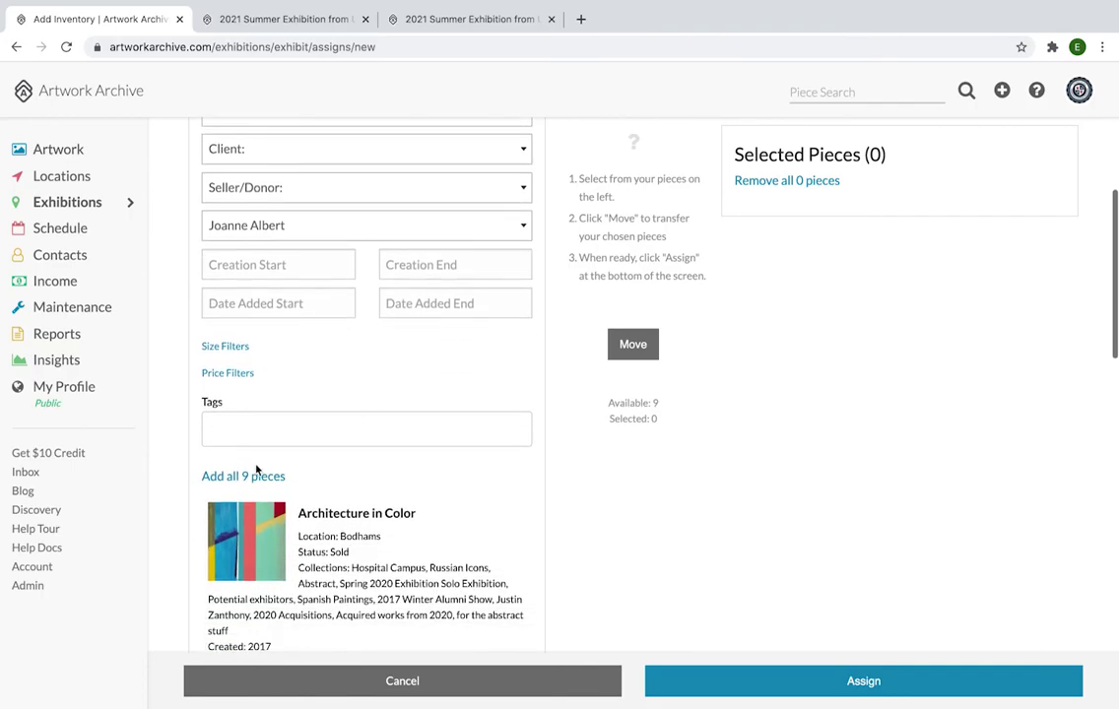
# - Add all 9 filtered pieces to Selected Pieces, leaving the group blank
pyautogui.click(253, 474)
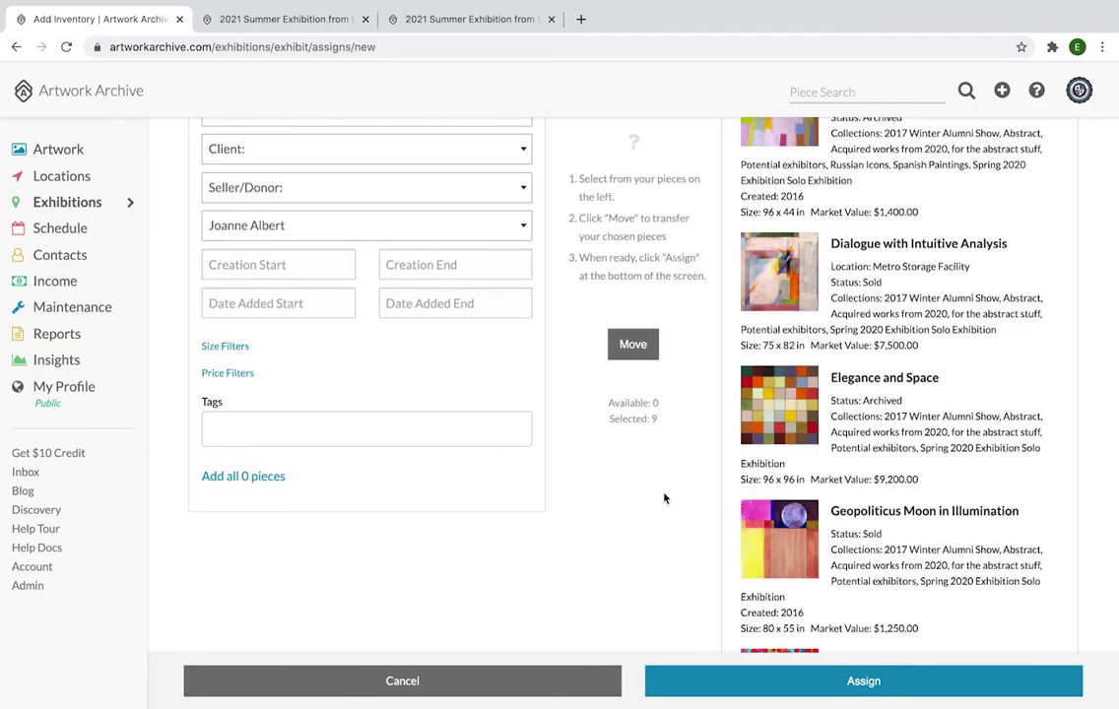
pyautogui.scroll(3, 777, 594)
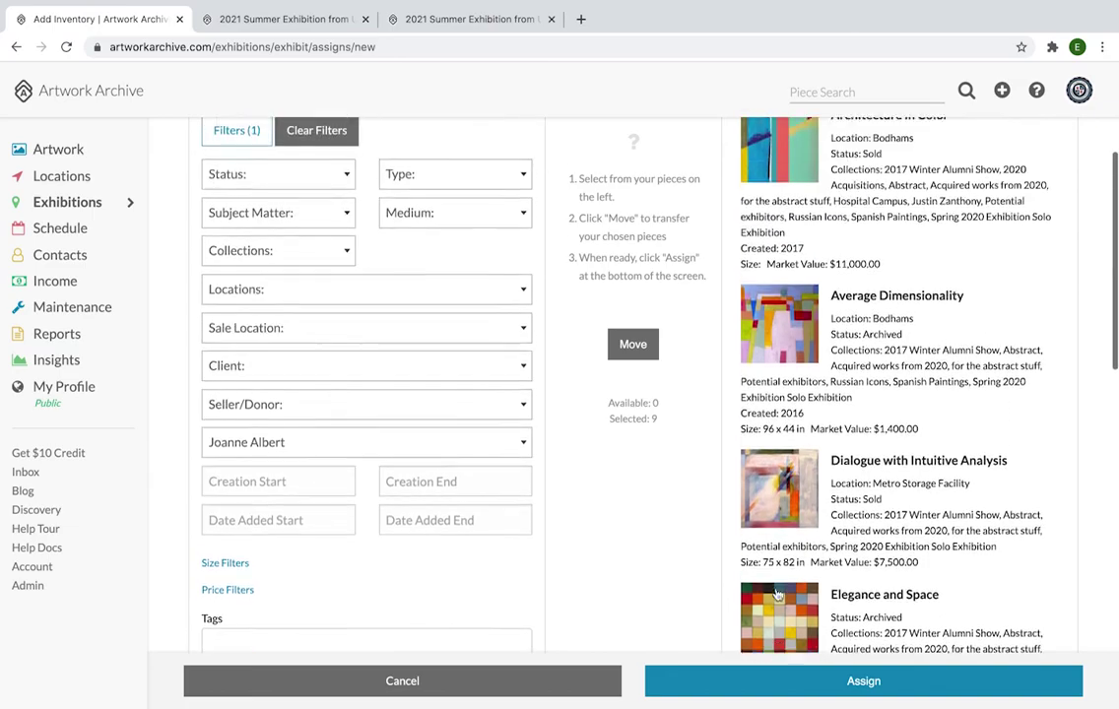
pyautogui.scroll(3, 776, 594)
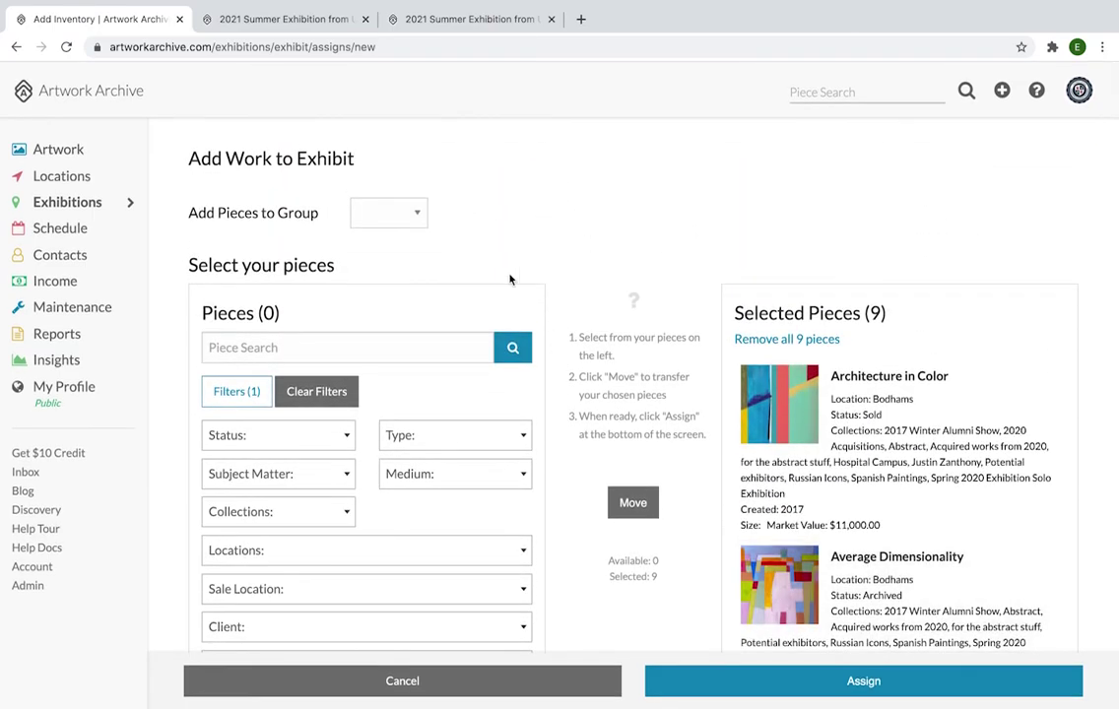
pyautogui.click(415, 213)
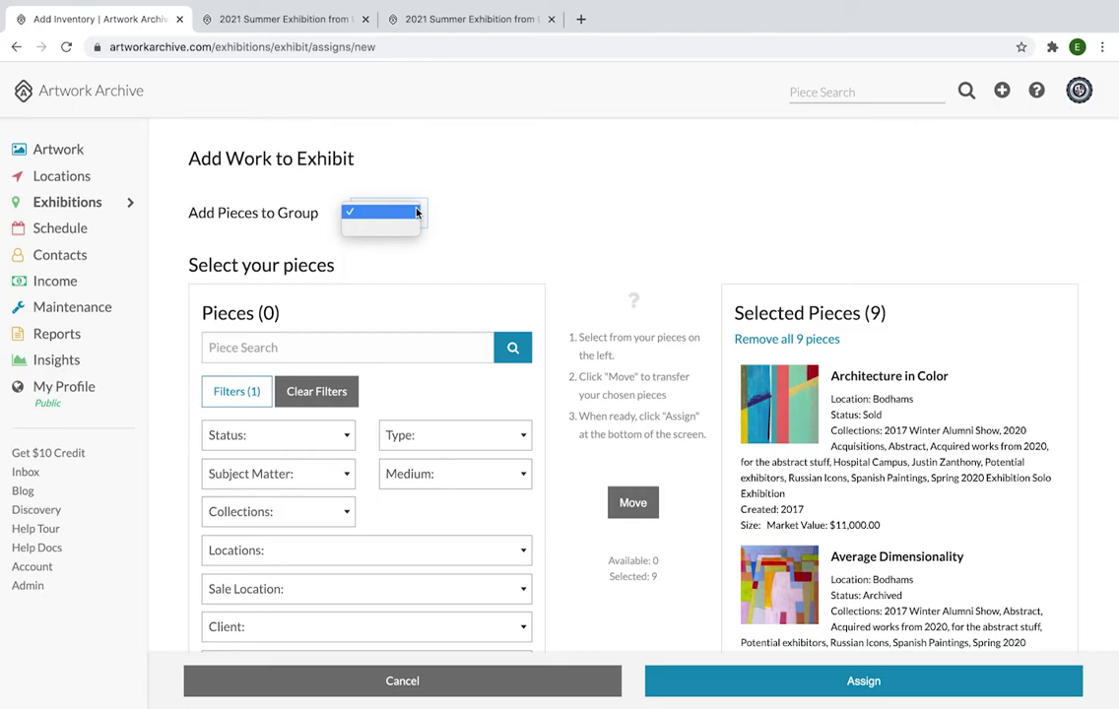
pyautogui.click(416, 213)
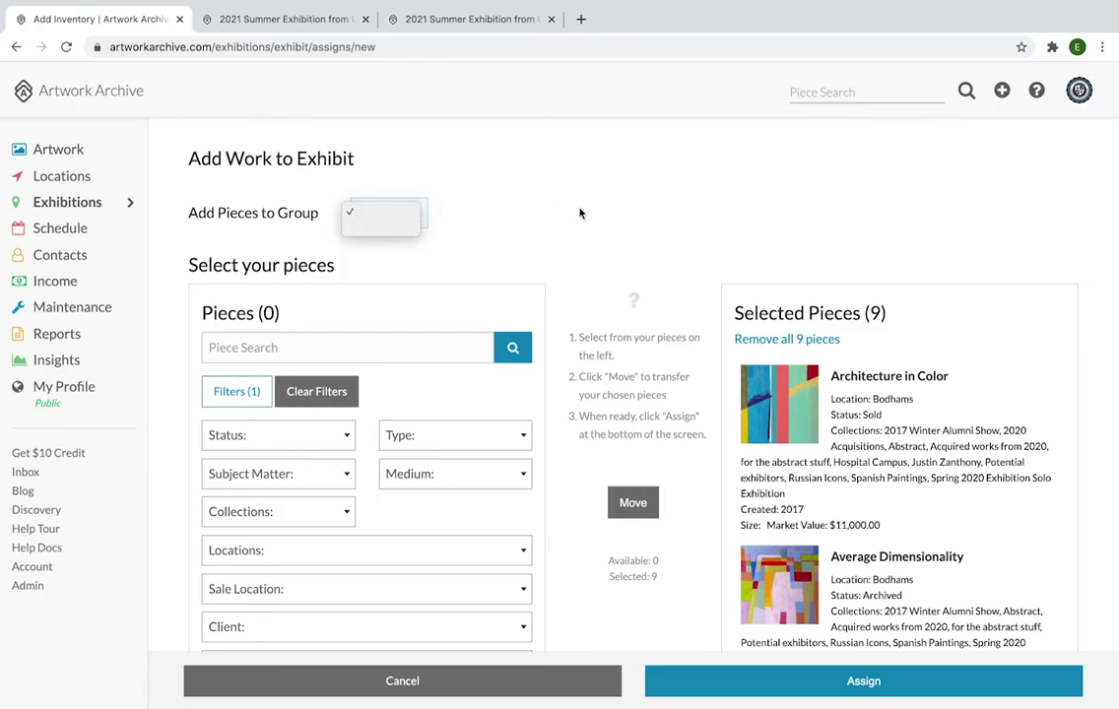
# - Assign the nine selected pieces to Exhibit and review them under Pieces in Exhibition
pyautogui.click(848, 682)
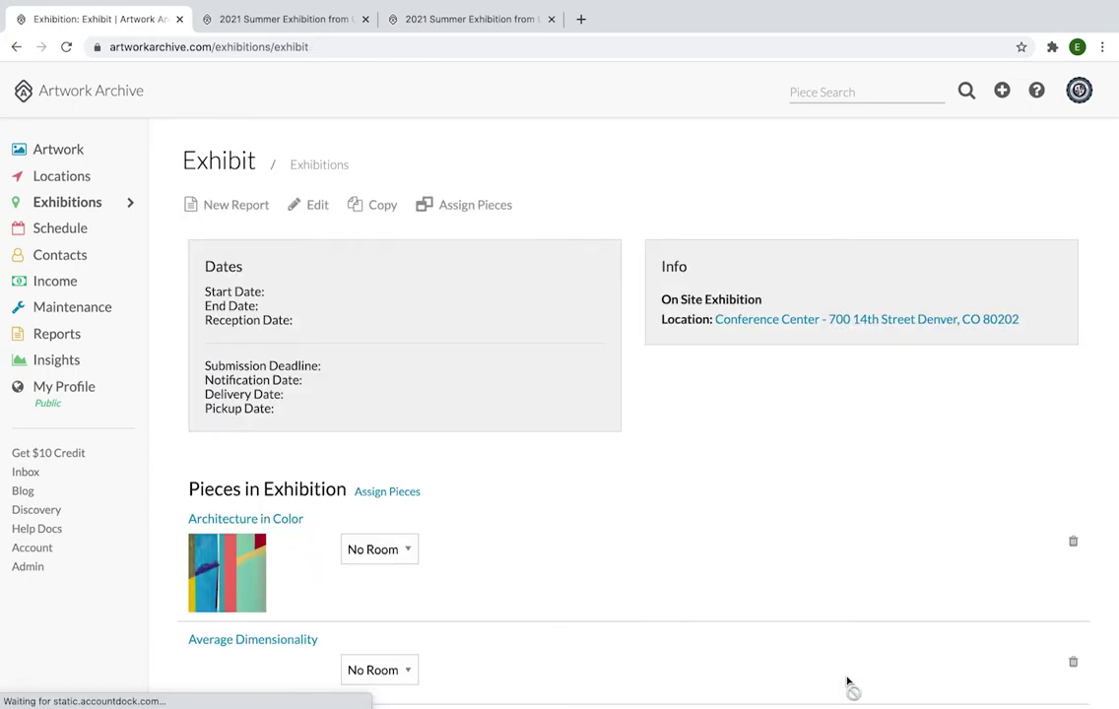
pyautogui.scroll(-3, 848, 682)
pyautogui.scroll(-5, 849, 682)
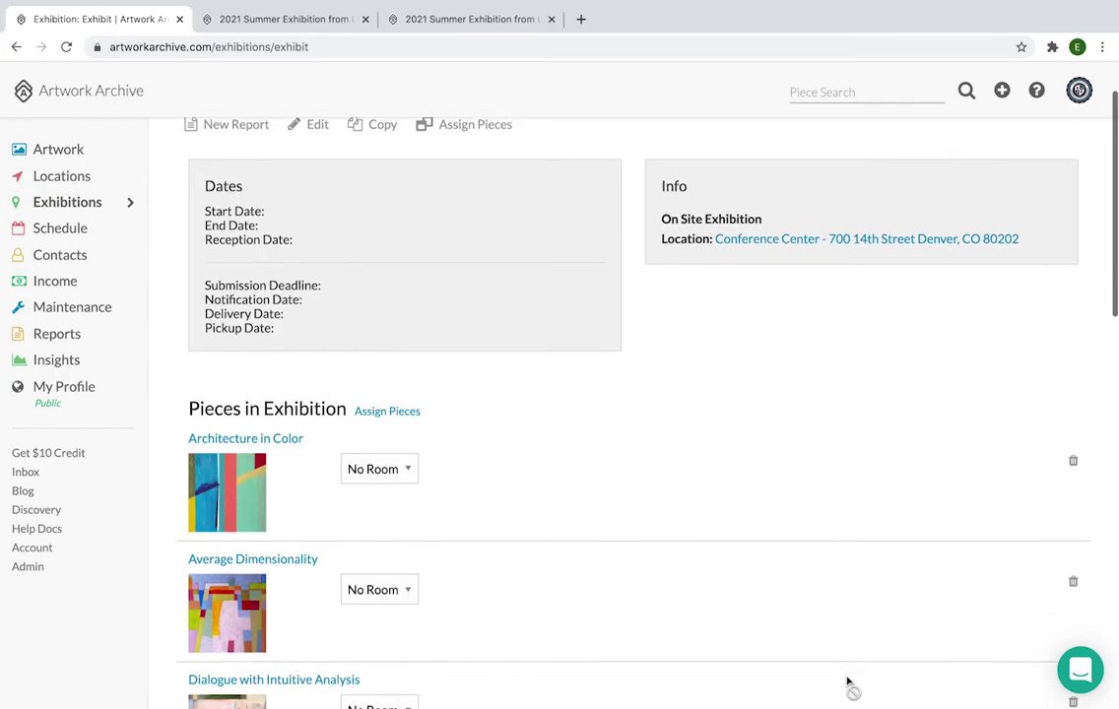
pyautogui.scroll(-10, 847, 681)
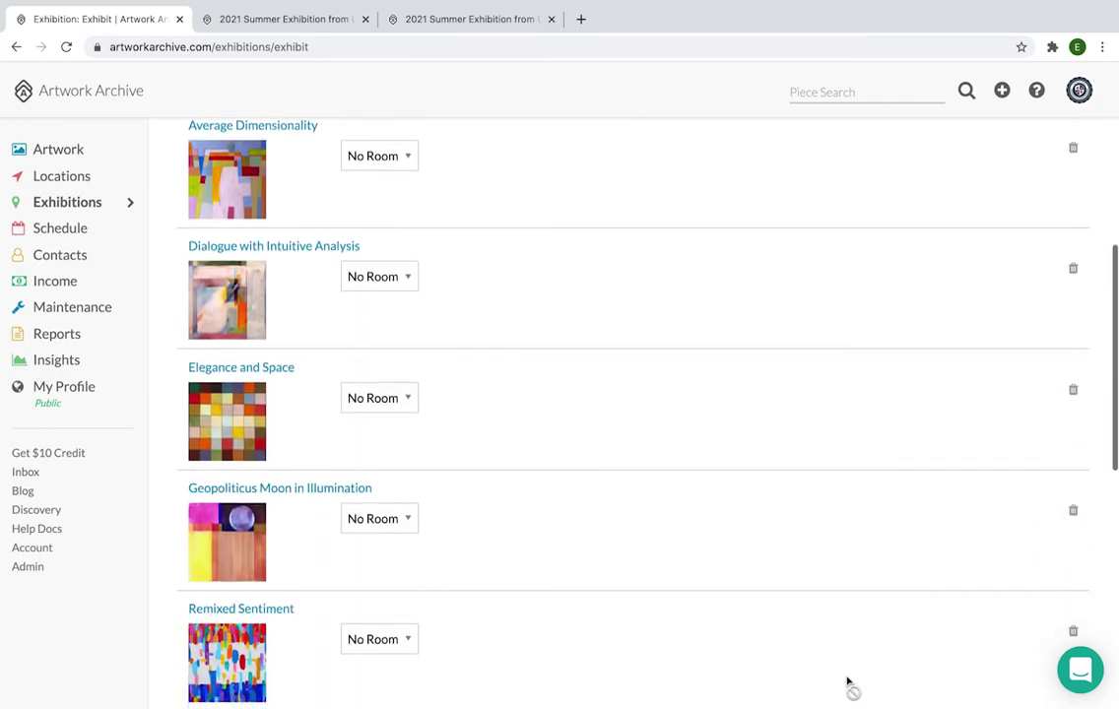
pyautogui.scroll(-4, 847, 682)
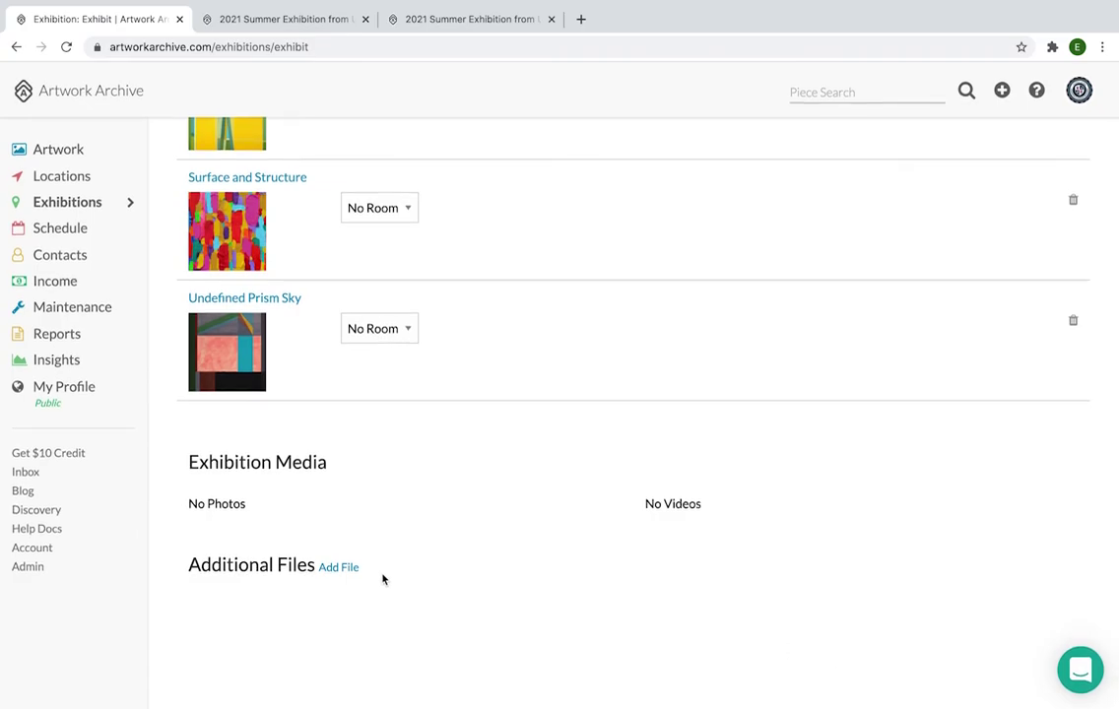
pyautogui.scroll(20, 383, 579)
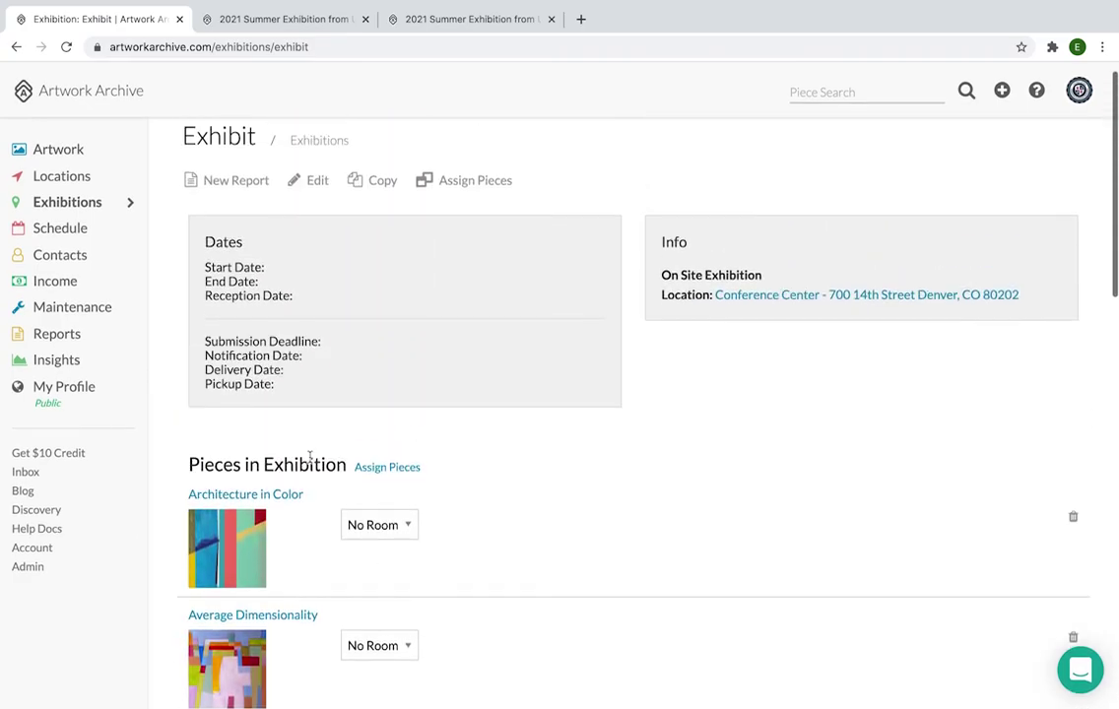
pyautogui.click(51, 209)
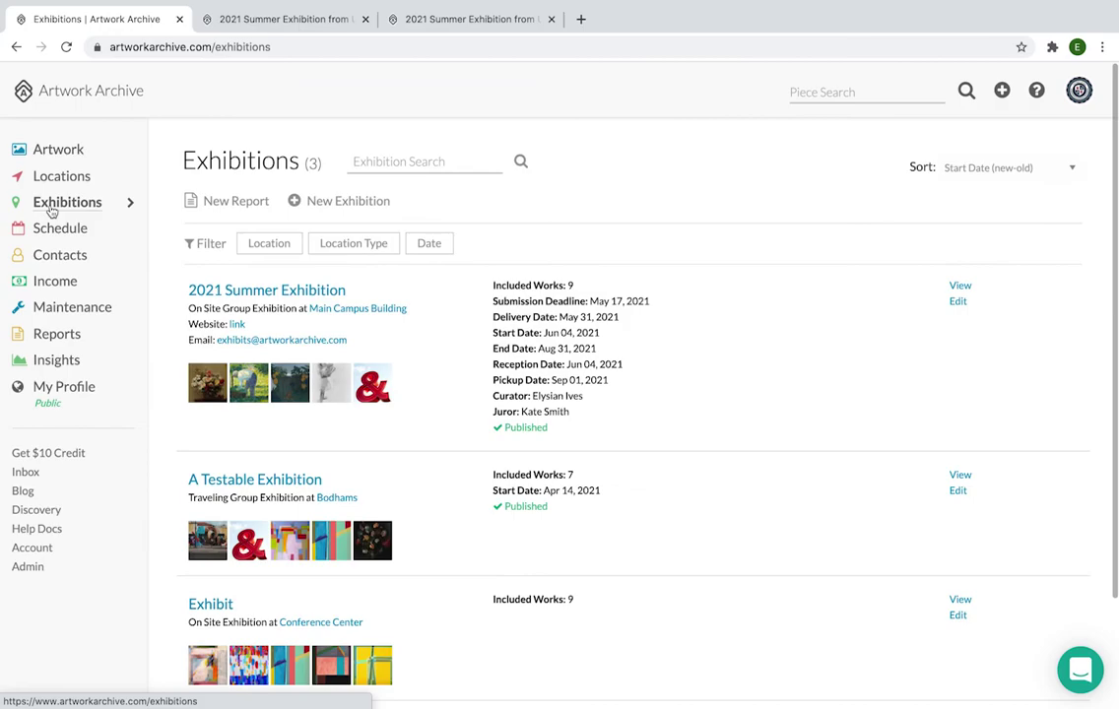
pyautogui.scroll(-1, 212, 551)
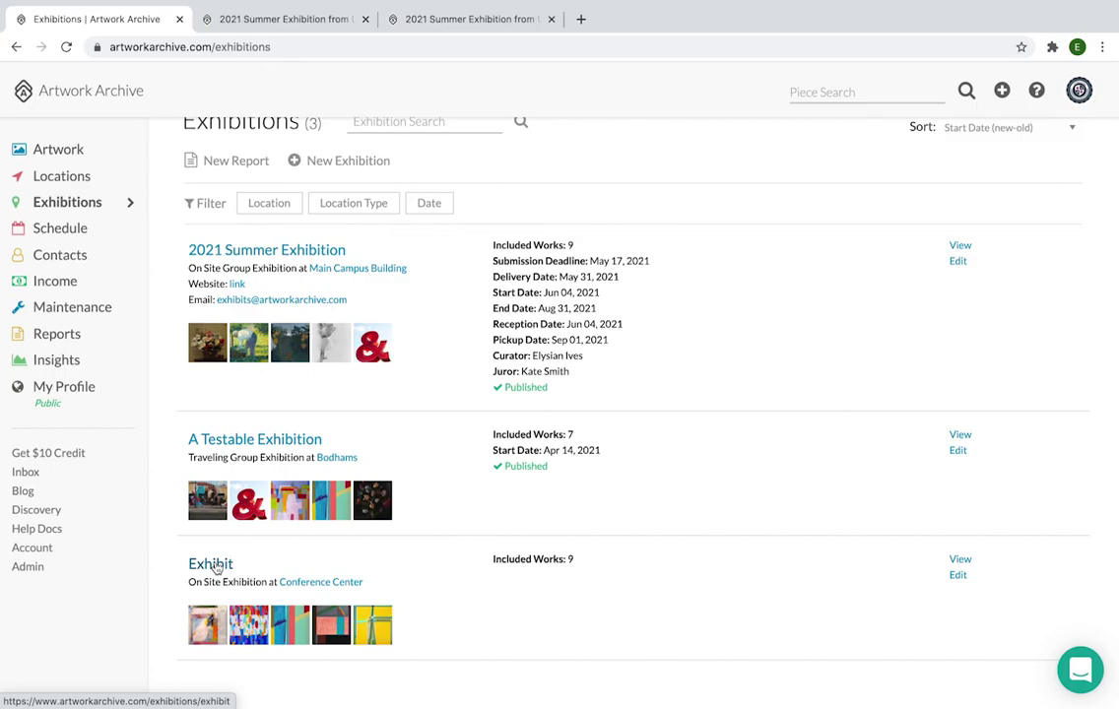
pyautogui.click(1080, 669)
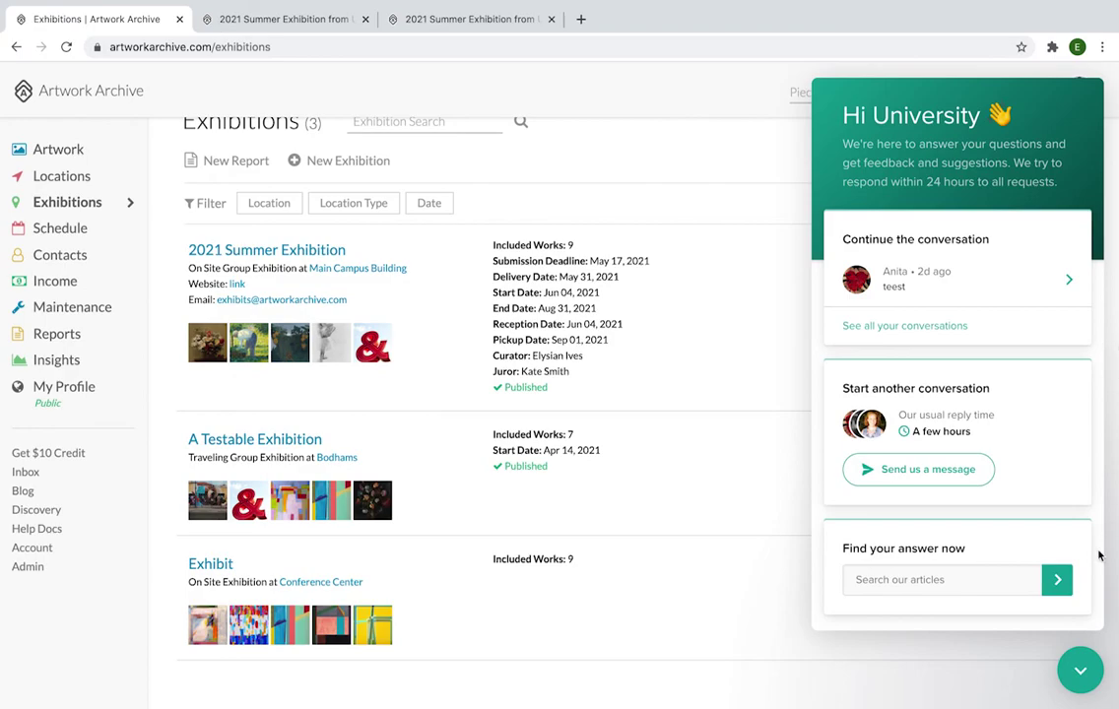
pyautogui.click(1083, 674)
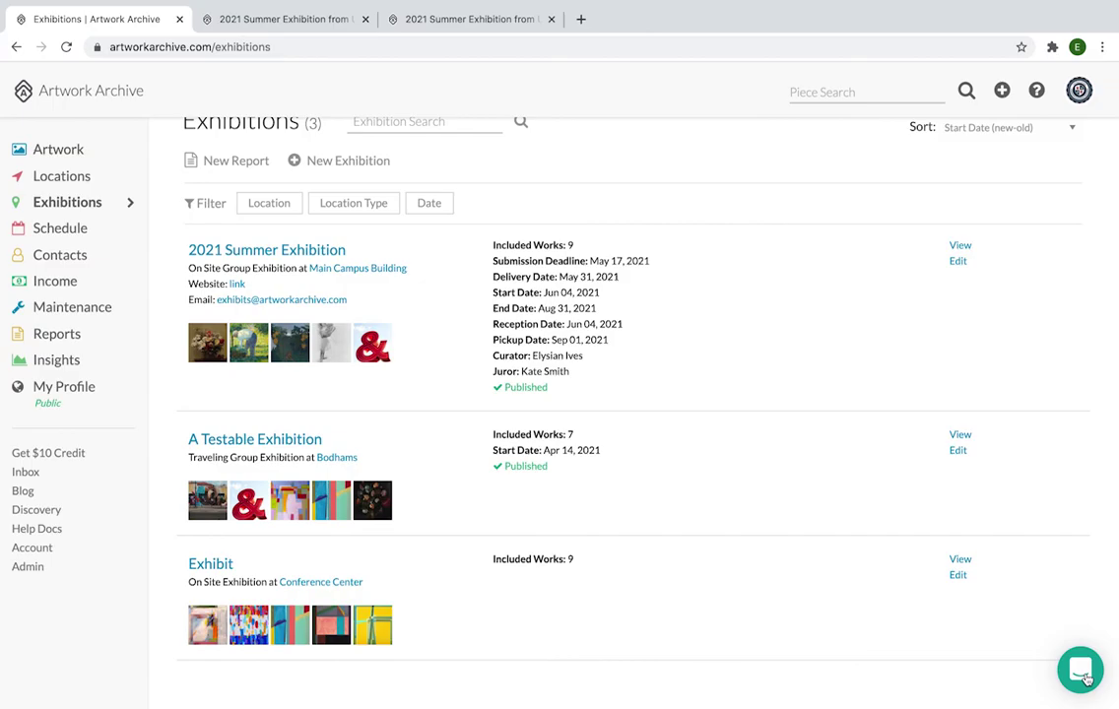